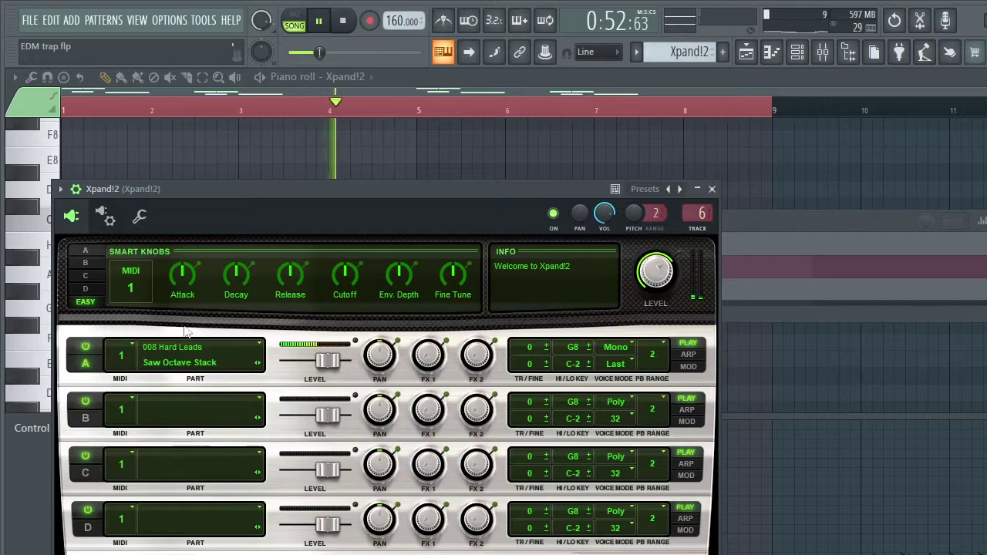
Step: Review the Xpand!2 lead pattern's notes and its mixer channel, stop playback and return to the playlist
left_click(713, 189)
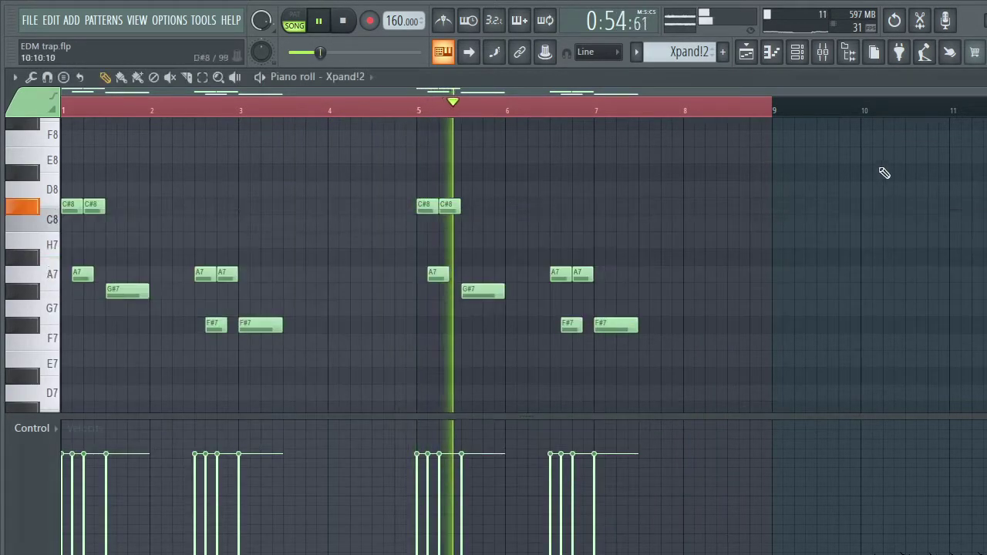
left_click(822, 52)
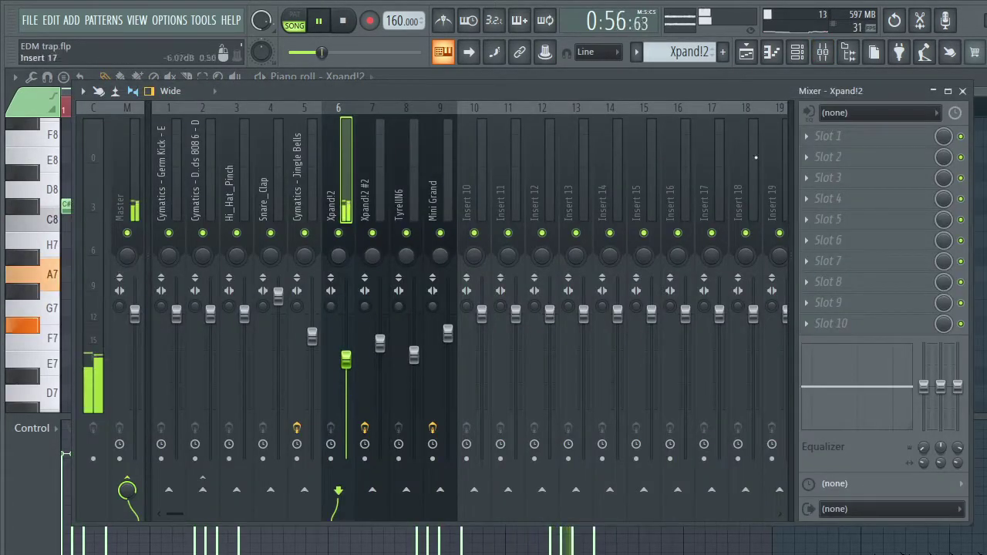
left_click(963, 91)
key("space")
key("F5")
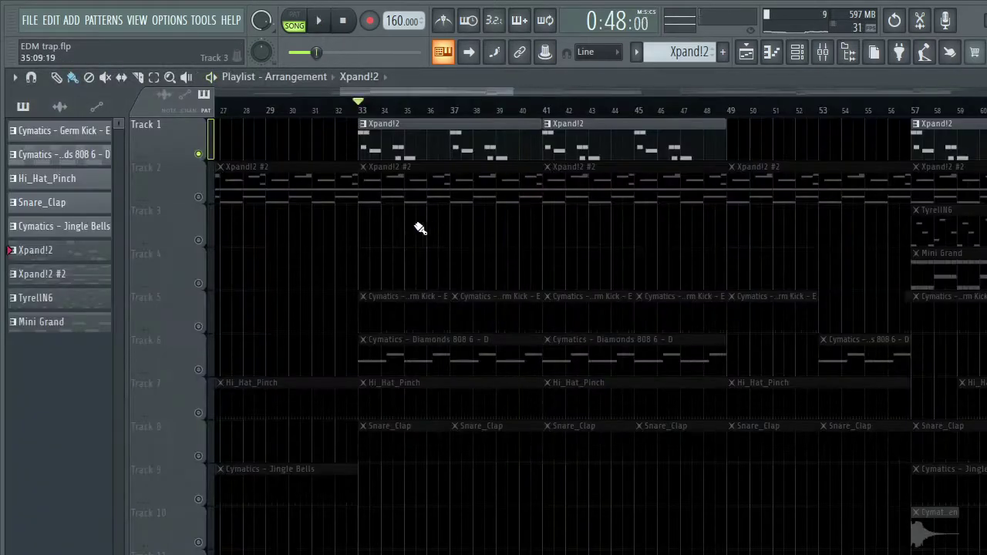
Step: Open the Xpand!2 #2 pattern from track 2, play it and check the mixer
double_click(403, 181)
key("space")
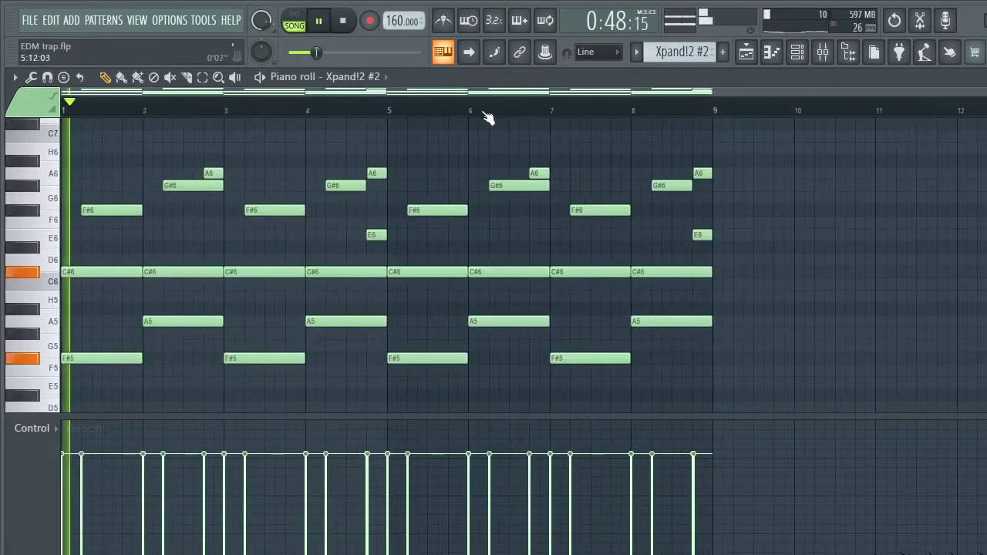
left_click(822, 51)
left_click(963, 91)
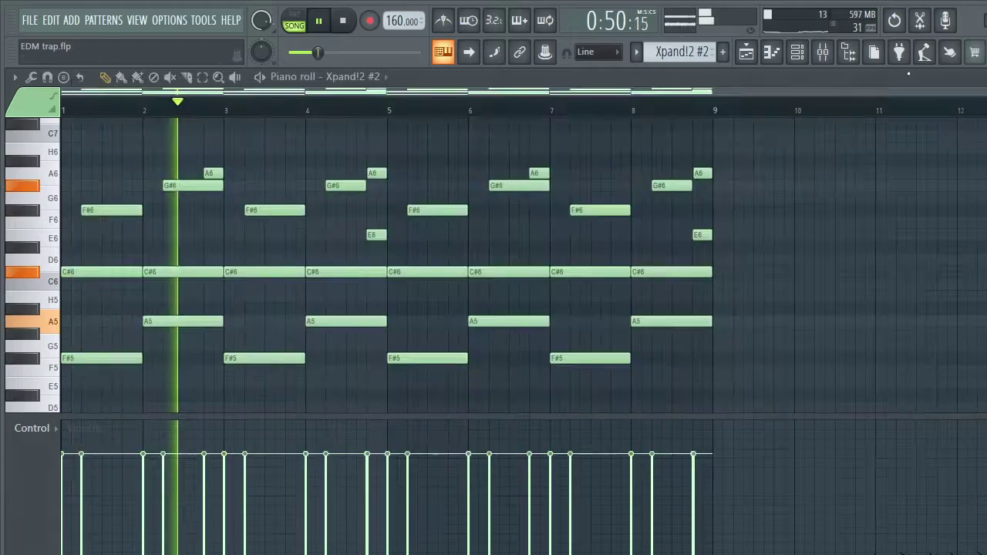
Step: Open the Xpand!2 #2 instrument and adjust the level of Part B, Male Eee Choir Pad+
left_click(797, 52)
left_click(166, 265)
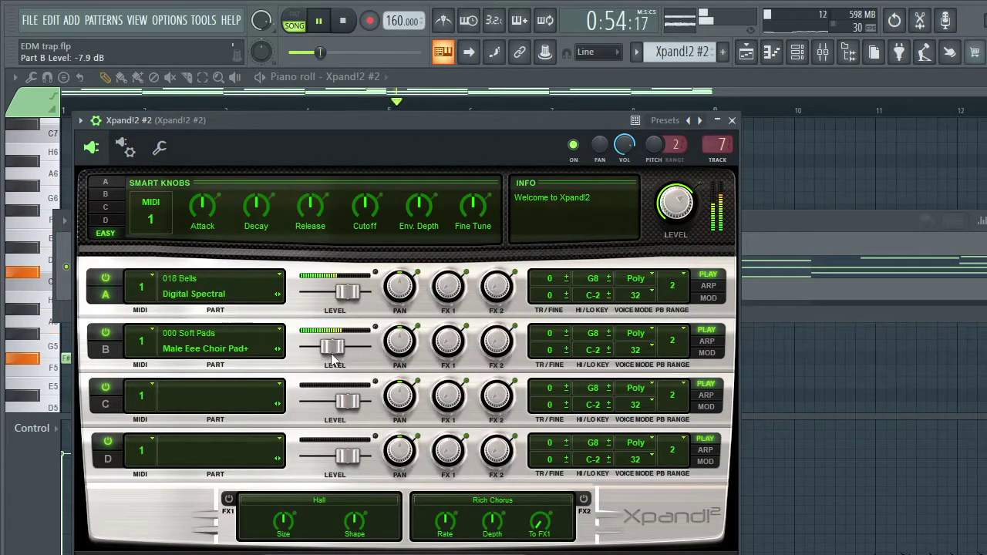
left_click_drag(319, 358, 338, 358)
left_click(733, 121)
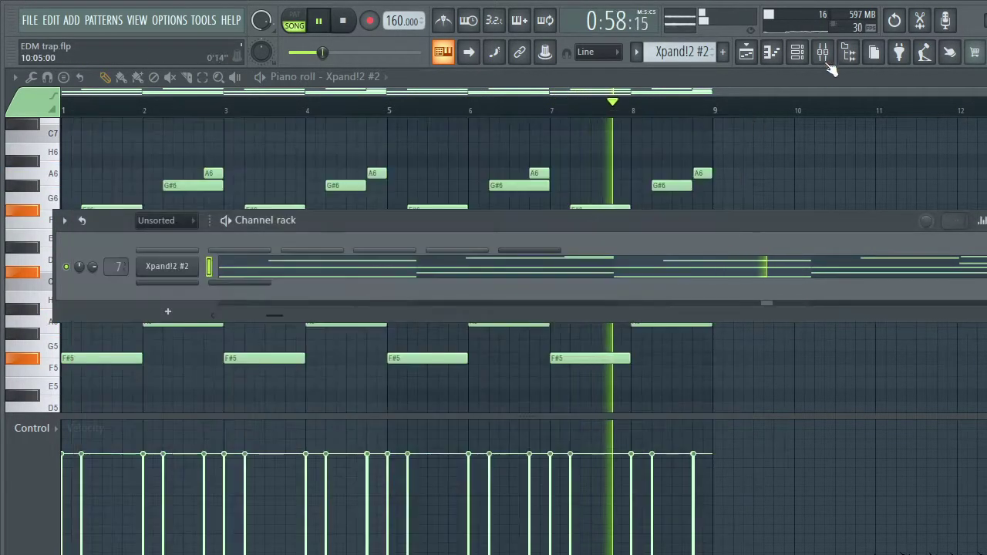
Step: Examine the Fruity parametric EQ 2 curve on the Xpand!2 #2 mixer channel
key("F9")
left_click(864, 140)
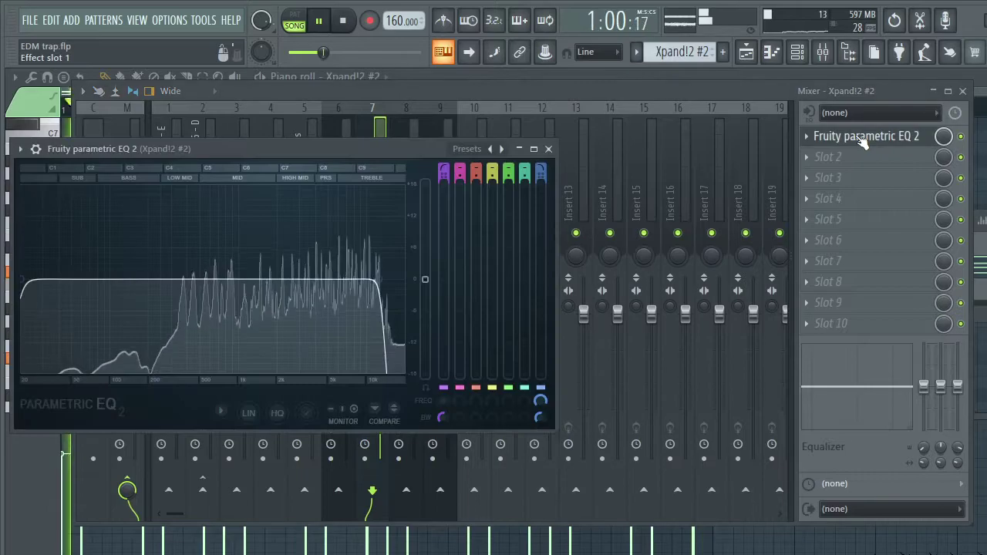
left_click(864, 140)
key("F9")
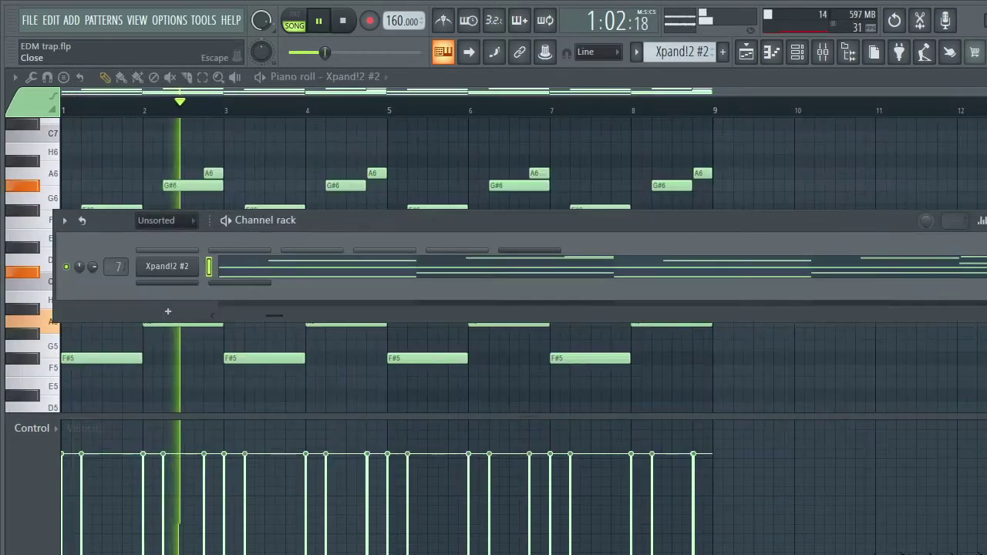
Step: Solo playlist track 3 and open the TyrellN6 pattern at bar 57 in the piano roll
key("F5")
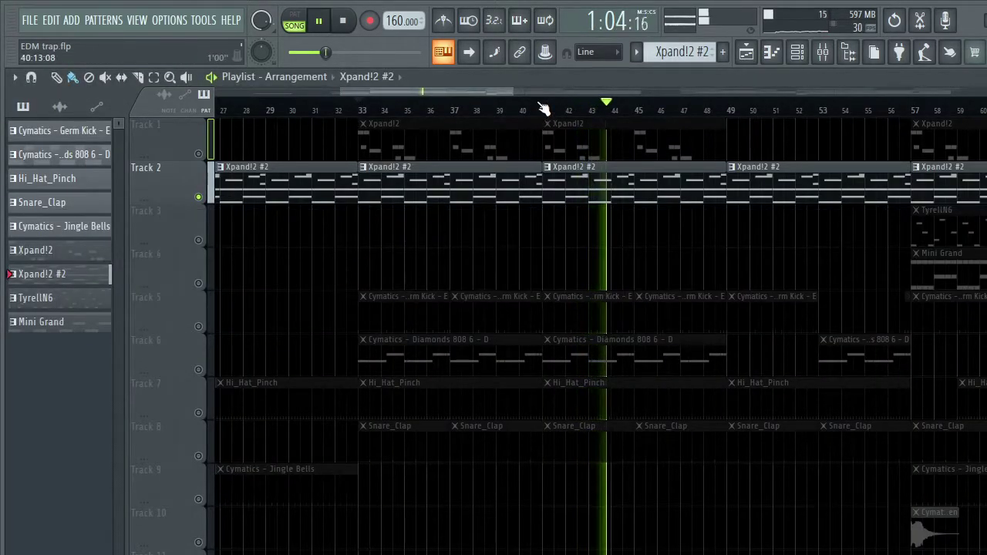
scroll(552, 109, "up", 5)
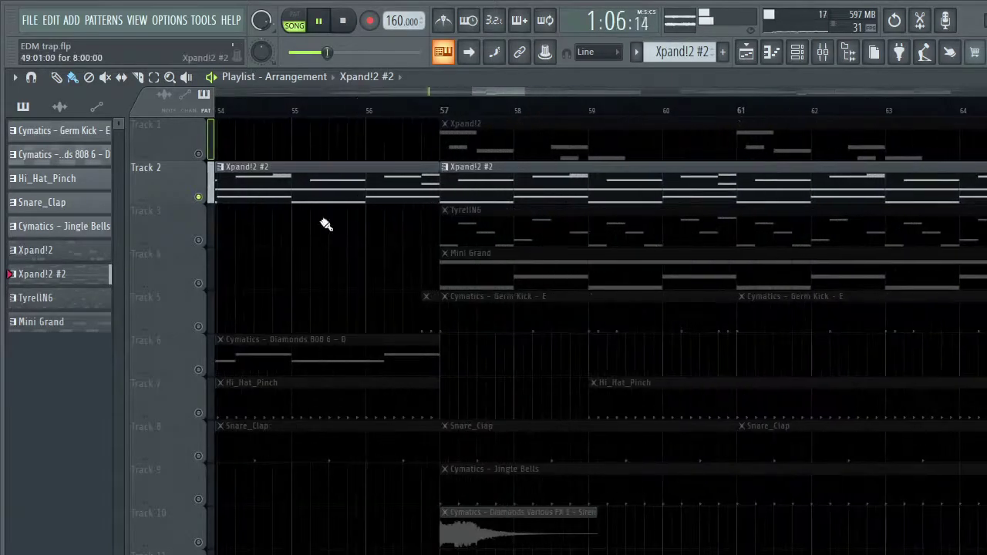
right_click(199, 241)
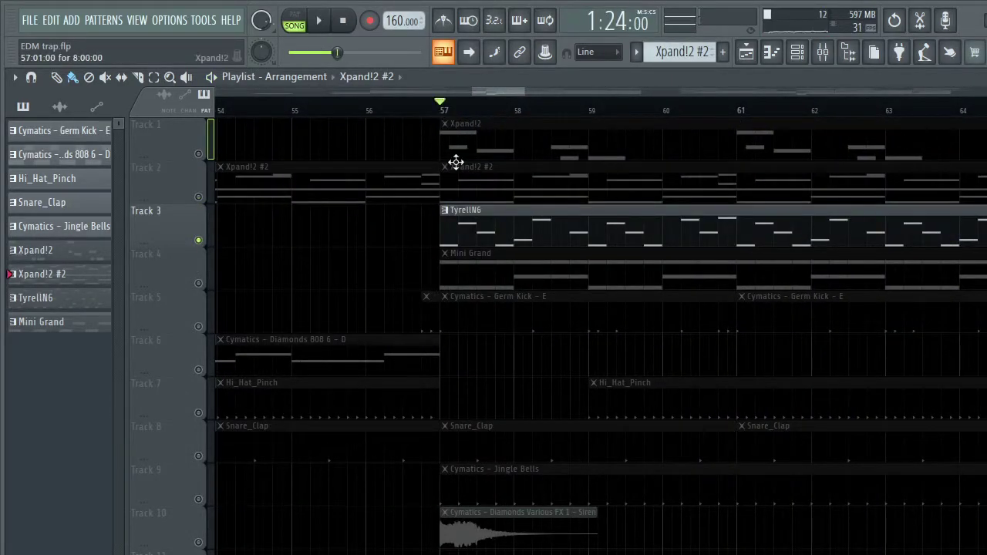
double_click(476, 229)
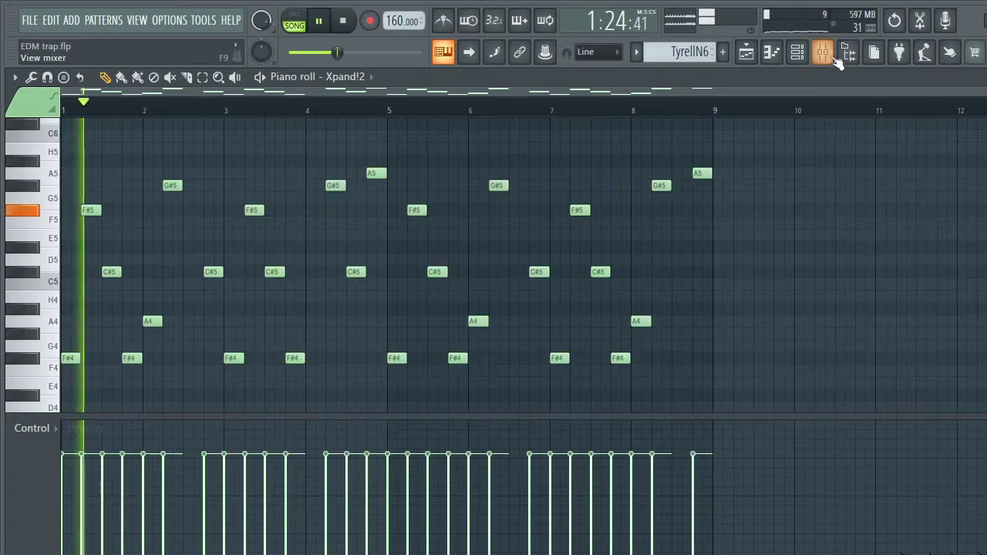
Step: Check the TyrellN6 mixer channel and the part loaded in that pattern's Xpand!2 instrument
left_click(823, 51)
left_click(415, 178)
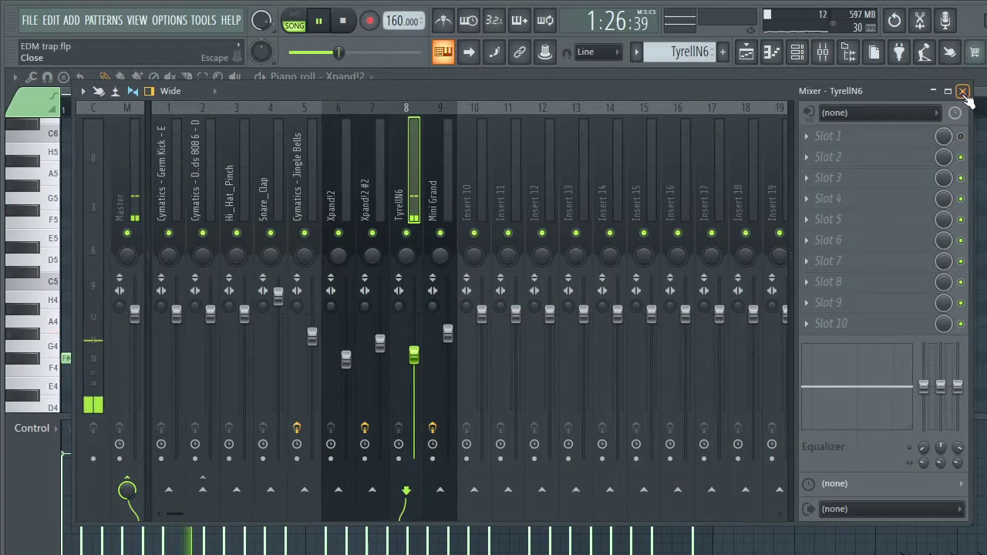
left_click(962, 91)
key("F6")
left_click(161, 270)
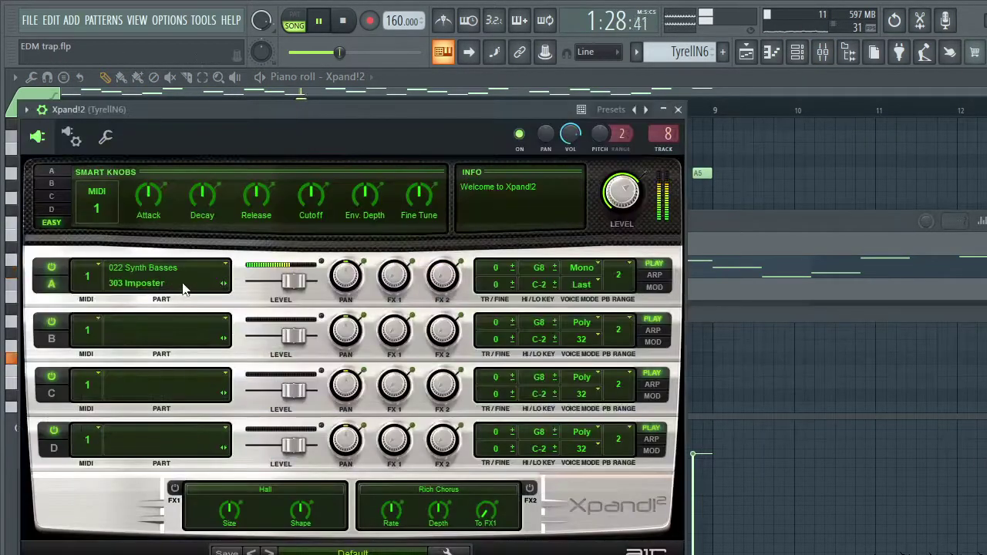
left_click(678, 109)
Step: Solo playlist track 4 and open the Mini Grand pattern at bar 57 in the piano roll
key("F5")
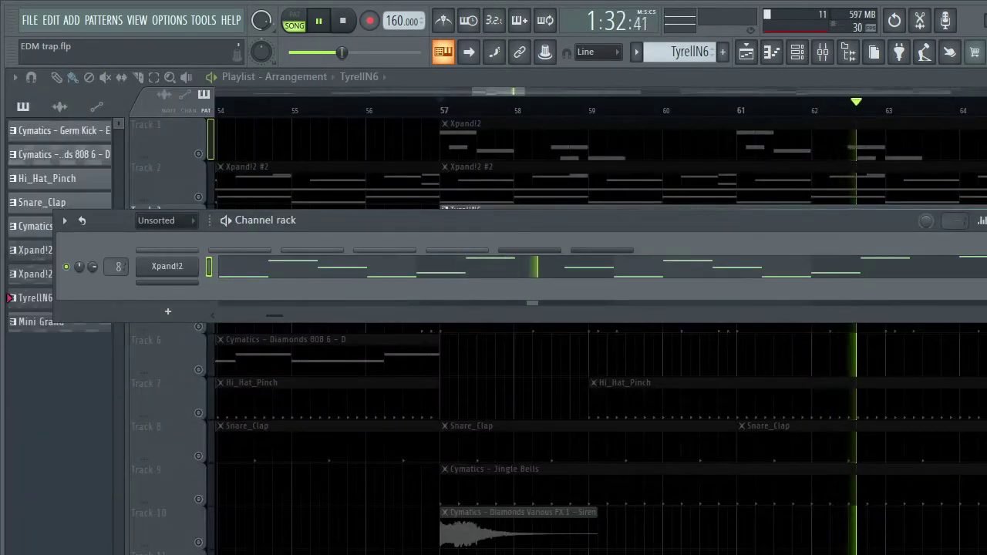
key("F6")
left_click(202, 291)
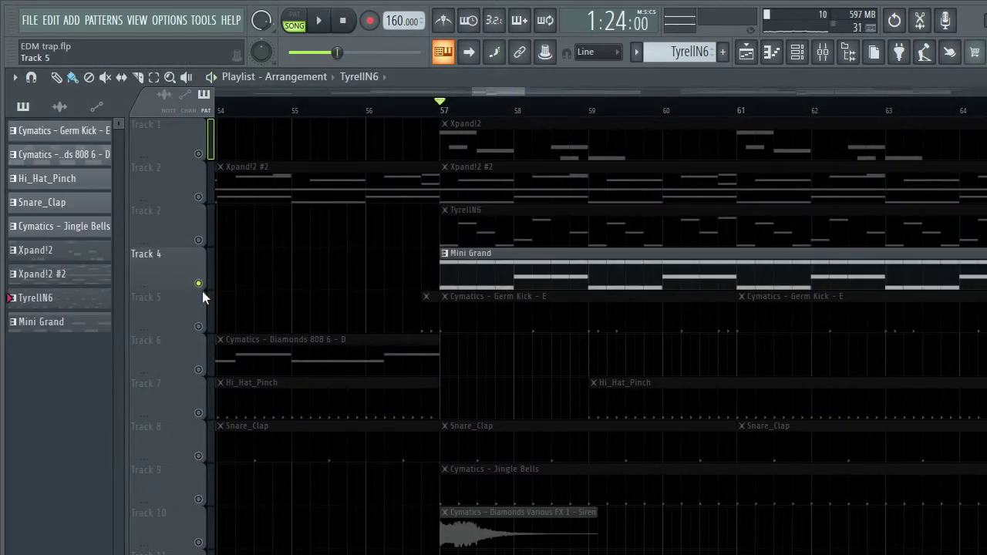
double_click(468, 287)
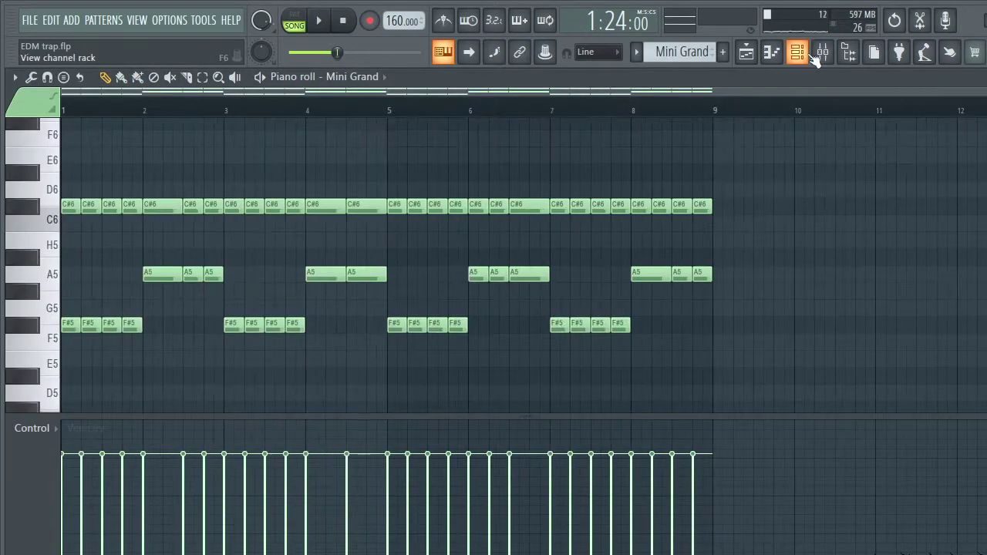
Step: Inspect the Mini Grand instrument's settings, close it and play the pattern
left_click(798, 52)
left_click(188, 268)
left_click_drag(463, 229, 398, 224)
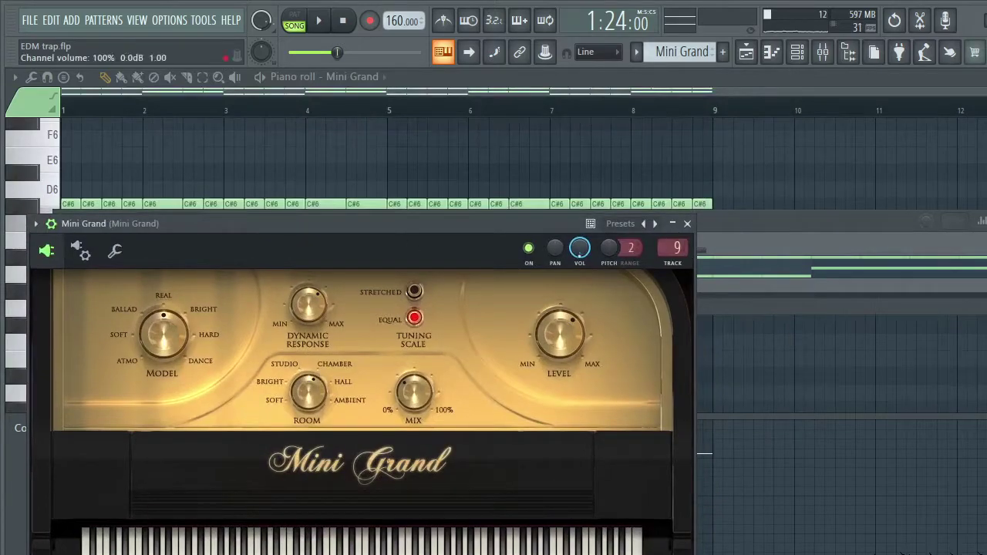
left_click(687, 224)
key("space")
key("F6")
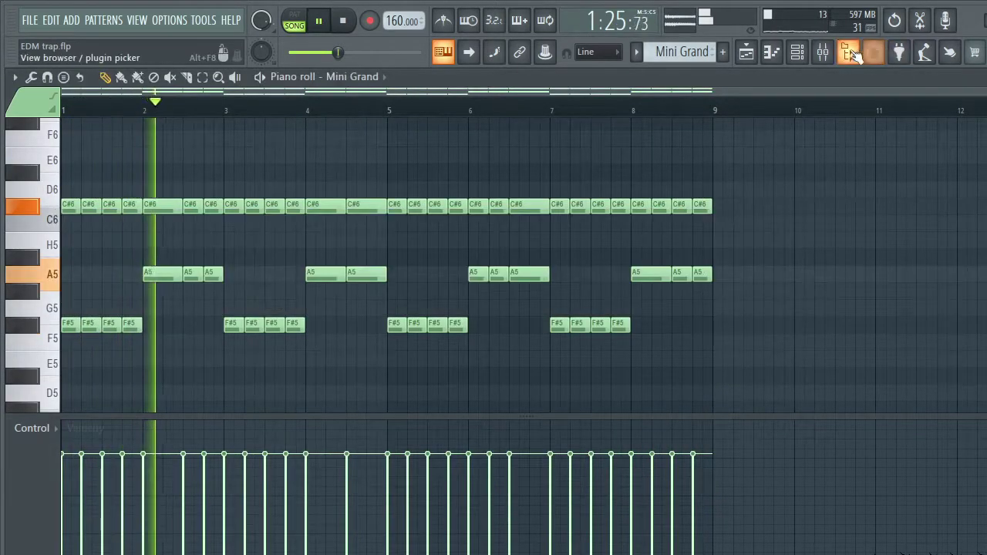
Step: Examine the first effect slot of the Mini Grand channel in the mixer
left_click(825, 54)
left_click(825, 54)
left_click(825, 54)
left_click(837, 140)
left_click(835, 143)
key("F9")
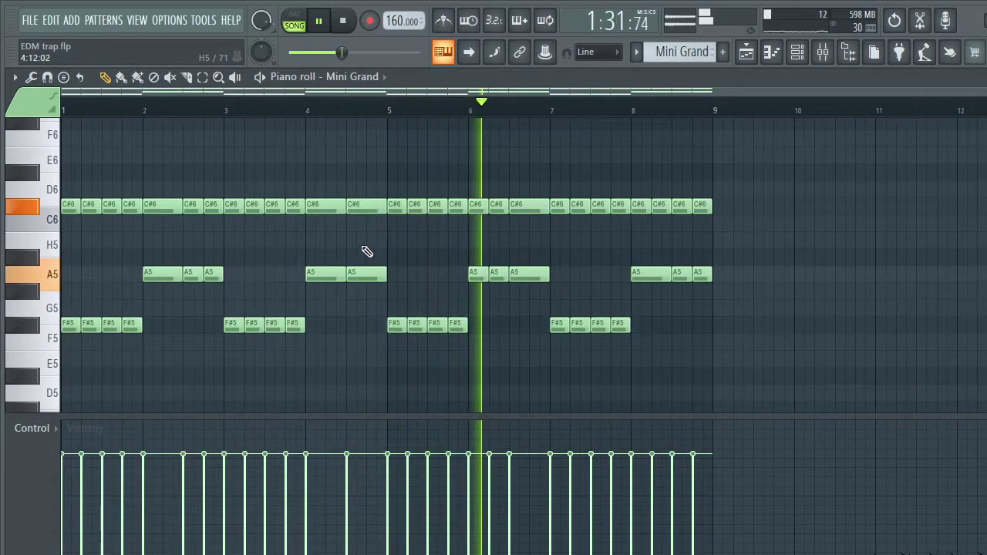
Step: Solo playlist track 5 and open the Germ Kick pattern at bar 33 in the piano roll
key("F5")
scroll(646, 124, "down", 6)
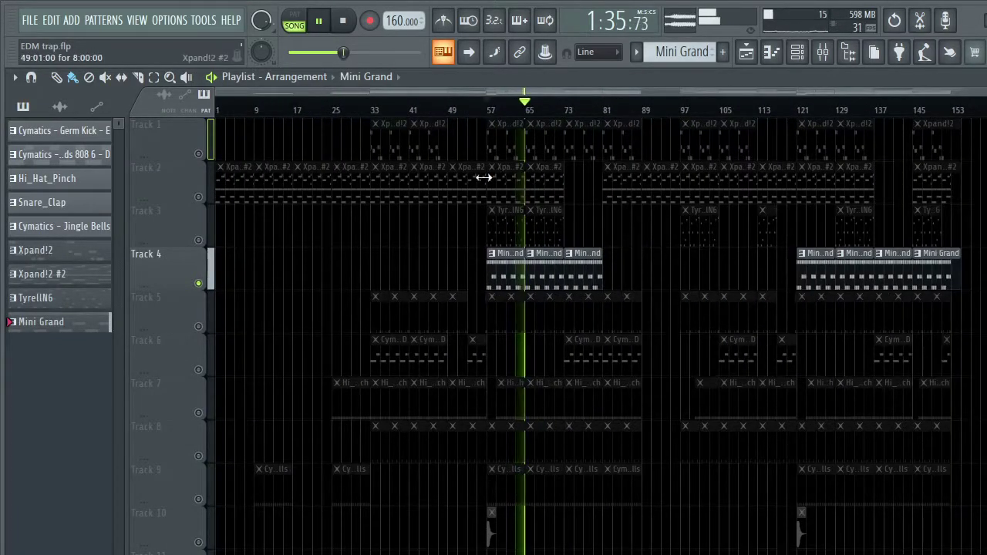
right_click(199, 327)
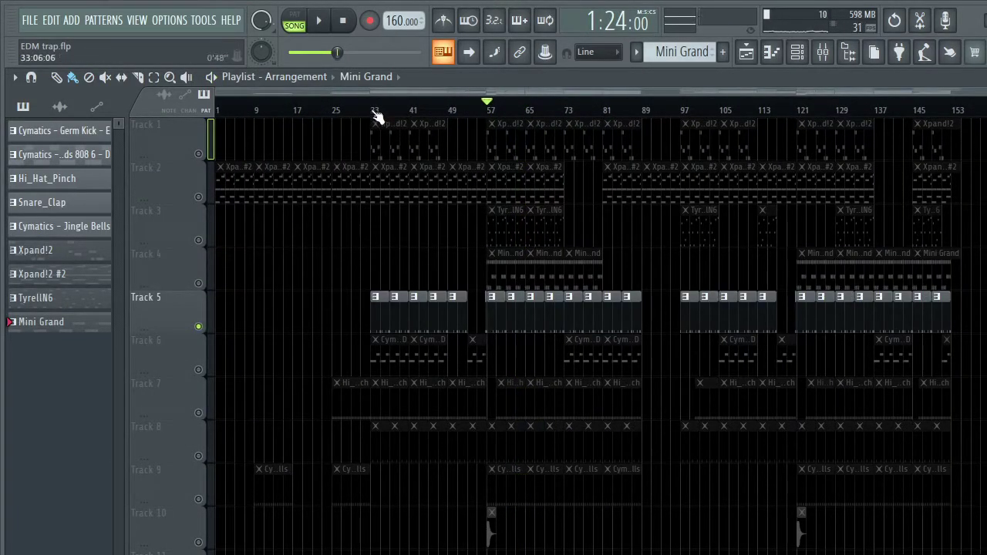
scroll(375, 116, "up", 7)
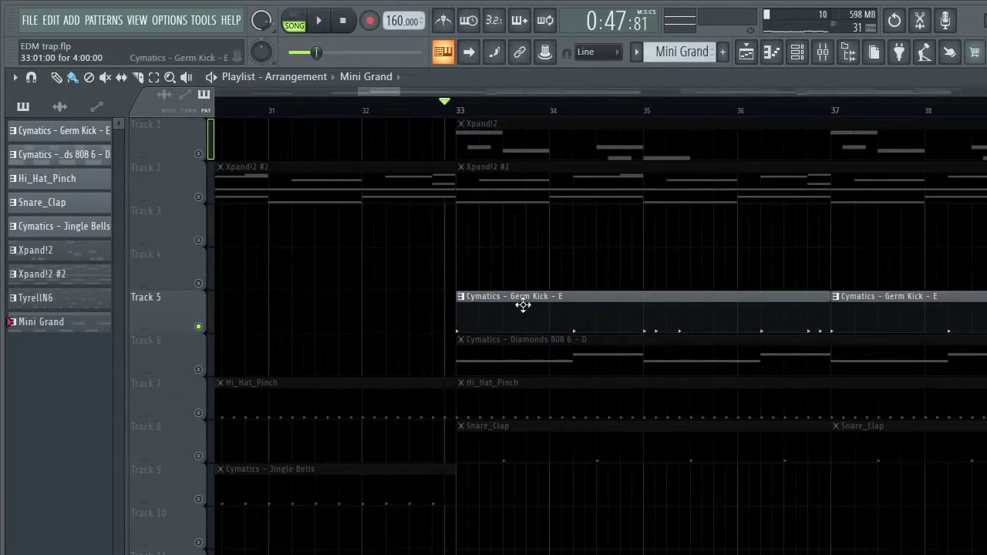
double_click(562, 309)
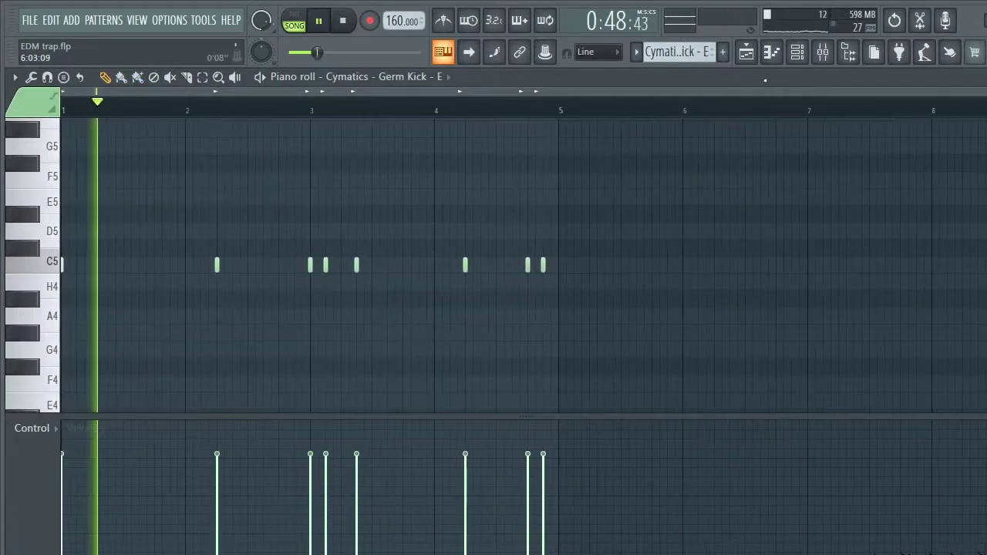
Step: Select the Germ Kick mixer channel and toggle its send to the Diamonds 808 channel off and back on
key("F9")
left_click(170, 177)
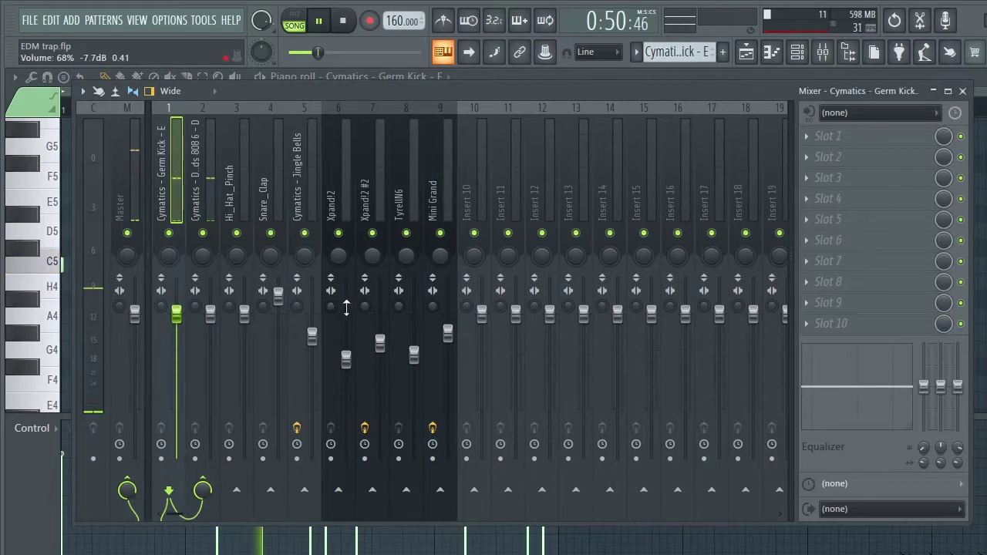
left_click(205, 486)
key("space")
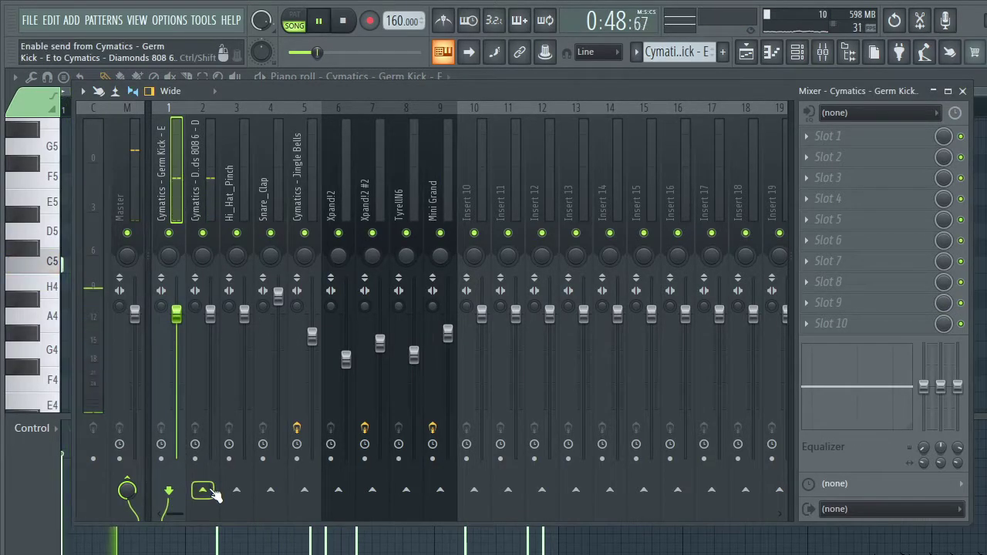
left_click(964, 91)
Step: Solo playlist track 6, open the Diamonds 808 pattern at bar 33 and play it
key("F5")
right_click(198, 369)
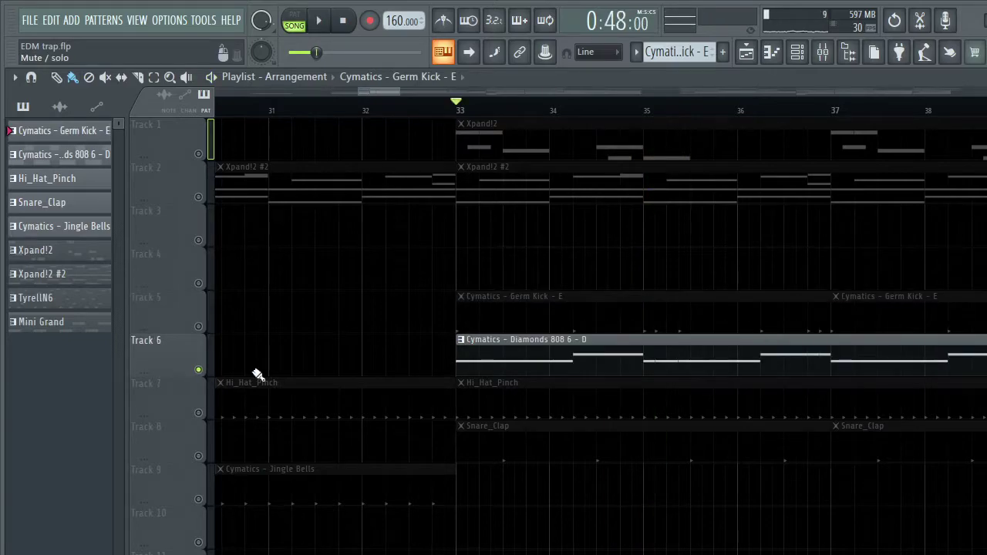
double_click(491, 354)
key("space")
Step: Check the Diamonds 808 channel's level and effect slots in the mixer
key("F9")
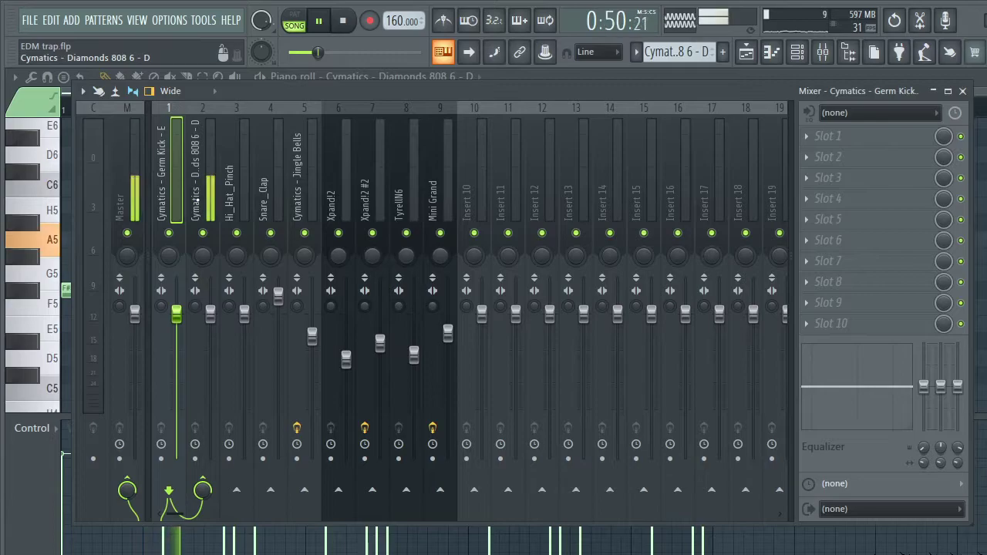
left_click(204, 195)
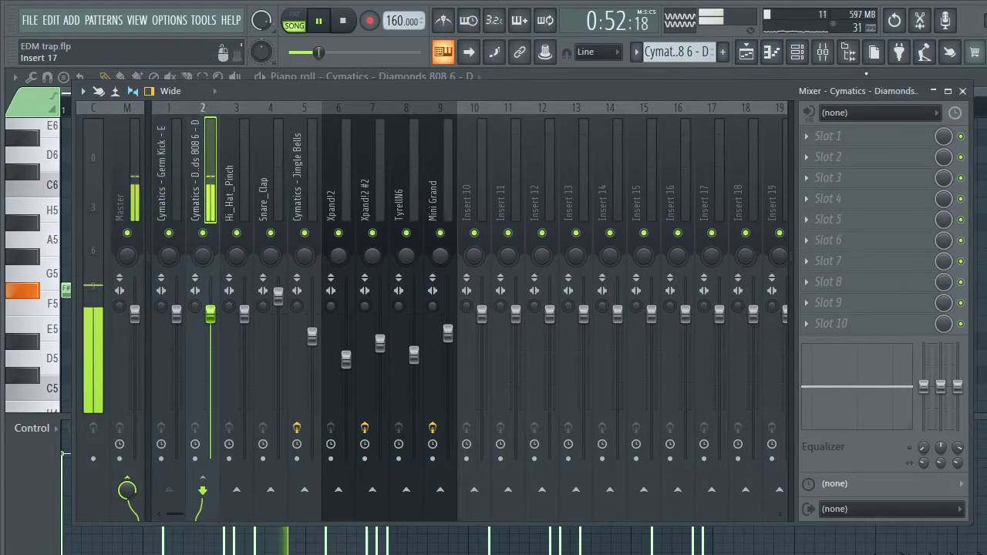
left_click(963, 91)
Step: Solo playlist track 7, open the Hi_Hat_Pinch pattern at bar 33 and play it
key("F5")
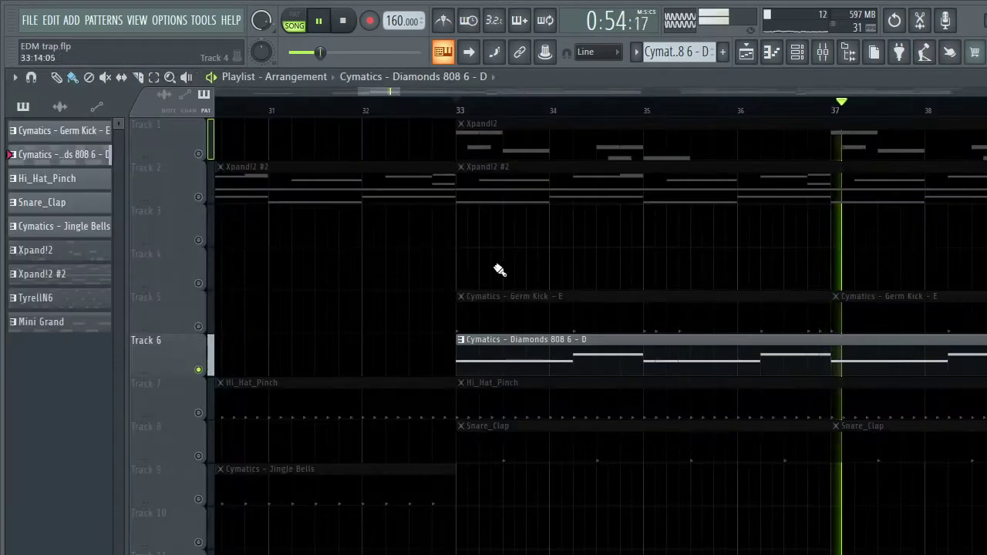
right_click(199, 414)
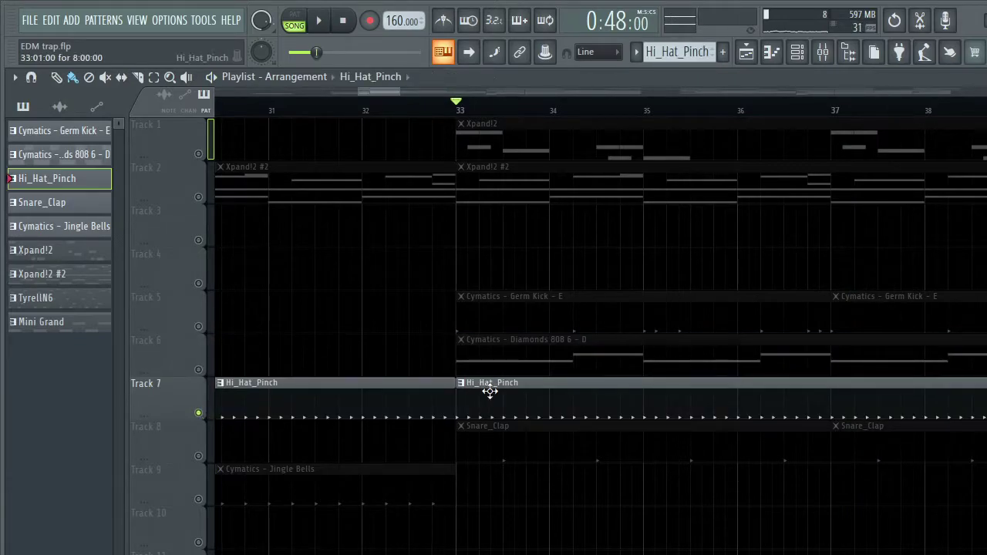
double_click(490, 392)
key("space")
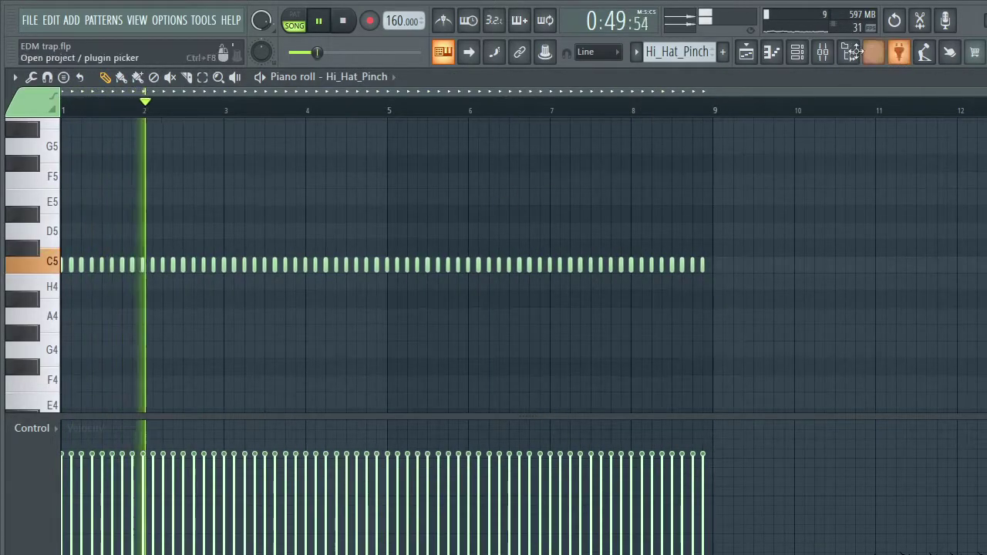
Step: Select the Hi_Hat_Pinch mixer channel, lower its volume slightly and check its equalizer
left_click(822, 52)
left_click(246, 183)
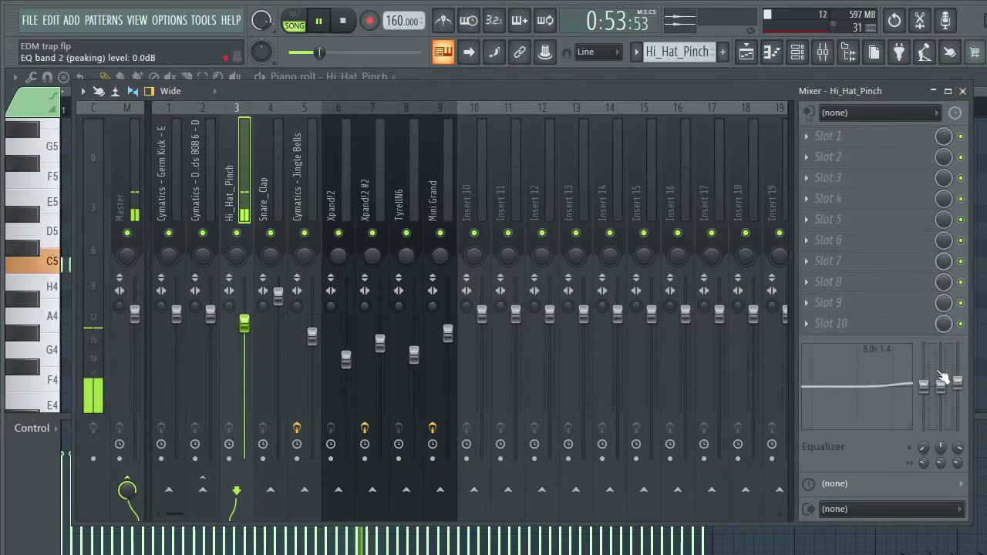
left_click(962, 91)
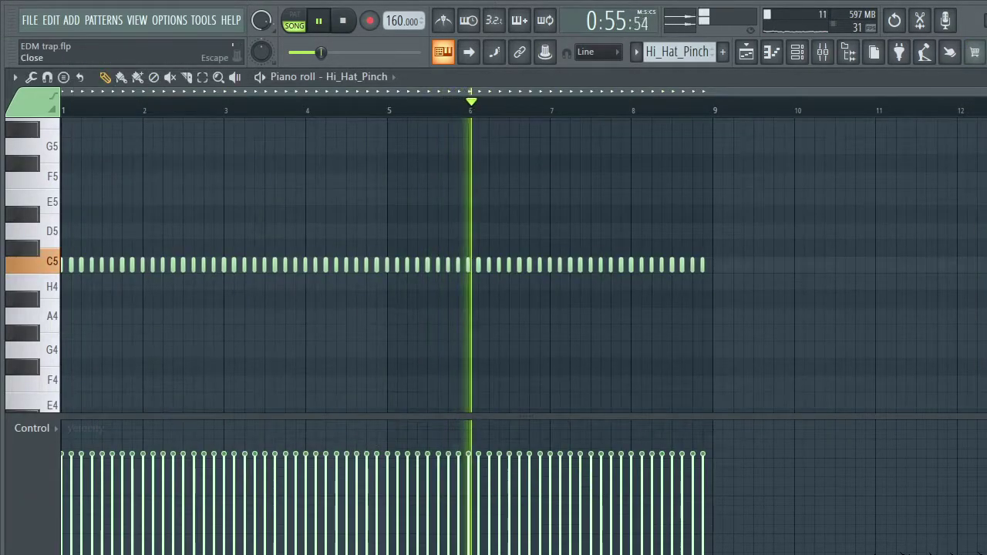
Step: Stop playback, solo playlist track 8, open its Snare_Clap pattern at bar 33 and play it
key("F5")
key("space")
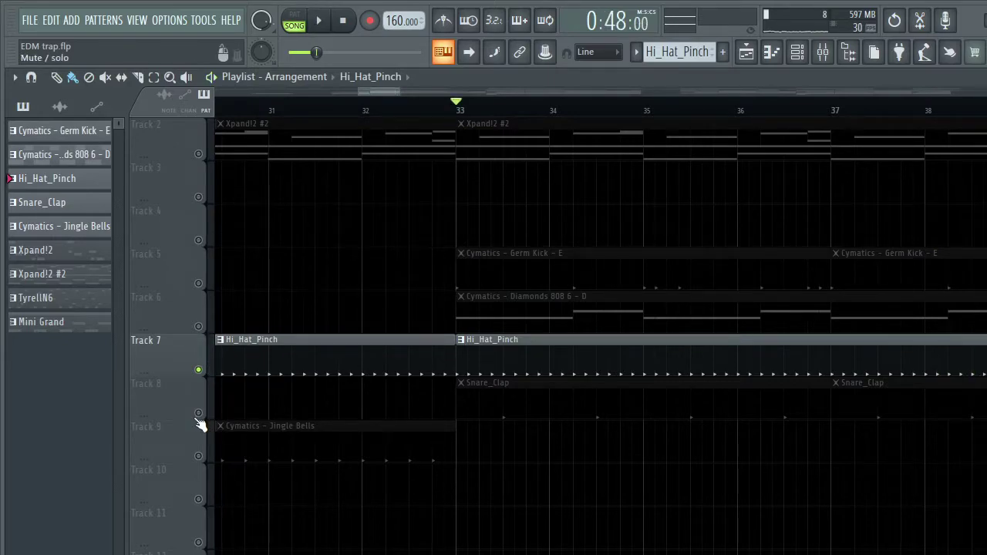
right_click(198, 415)
double_click(566, 388)
key("space")
Step: Check the Snare_Clap channel's level, effect slots and equalizer in the mixer
left_click(823, 55)
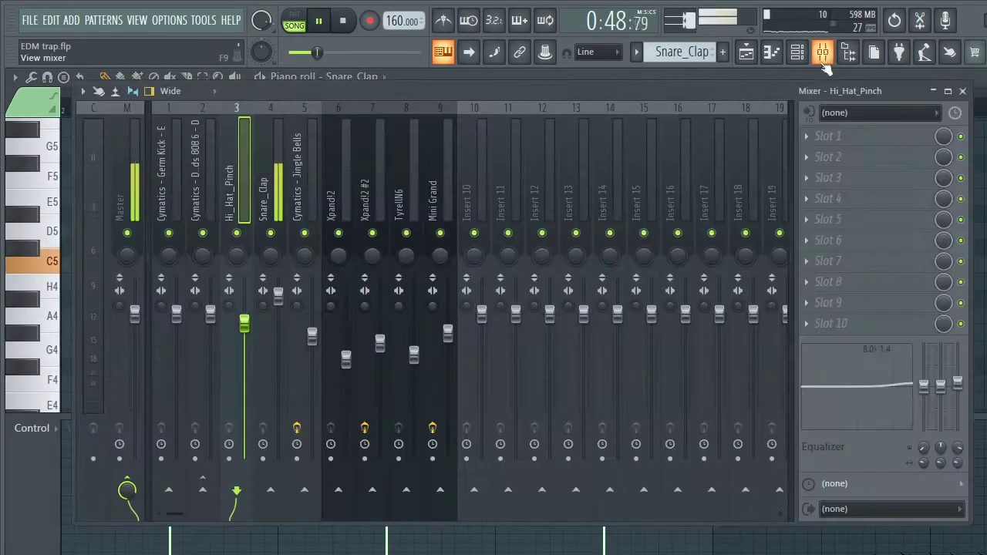
left_click(277, 181)
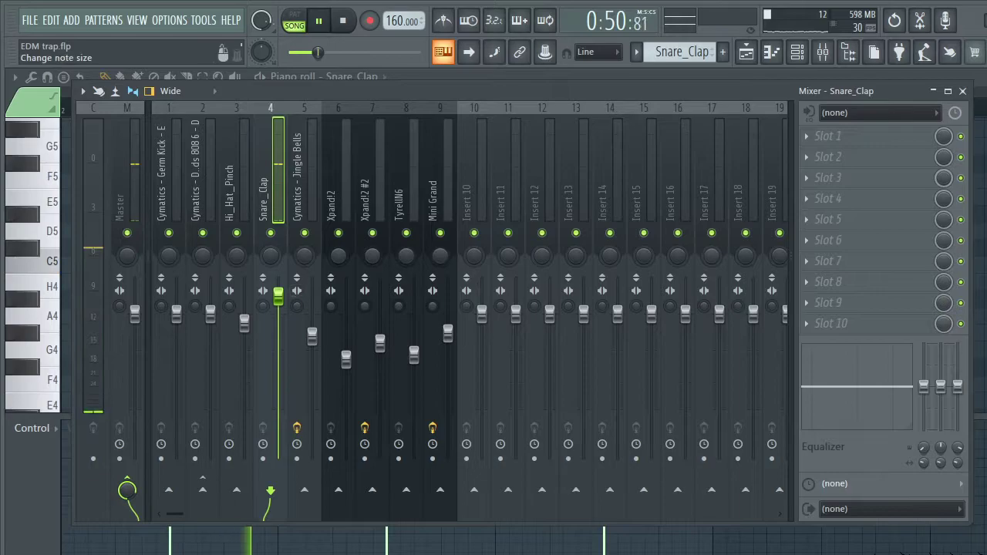
key("F7")
key("F9")
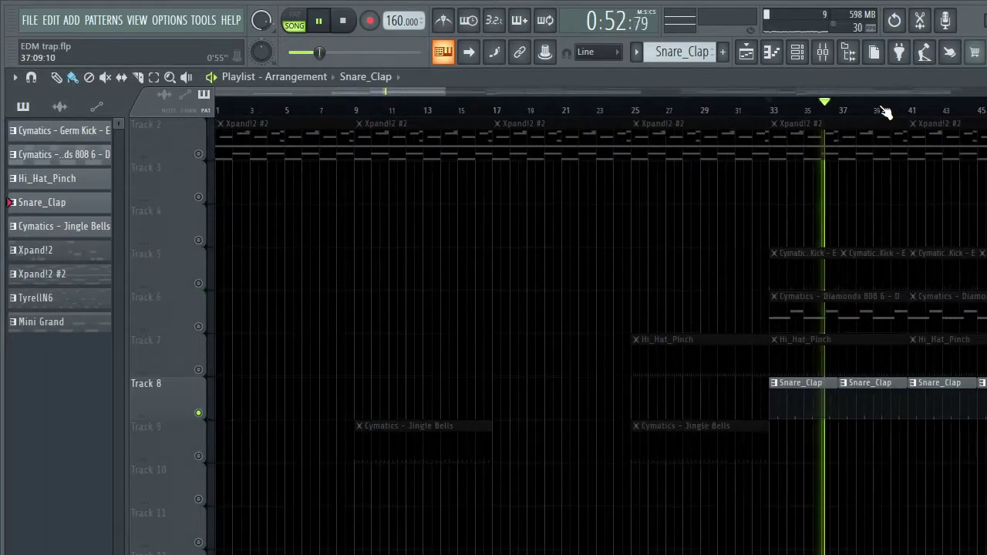
Step: Solo playlist track 9 and open its Jingle Bells pattern at bar 25 for playback
scroll(707, 110, "up", 5)
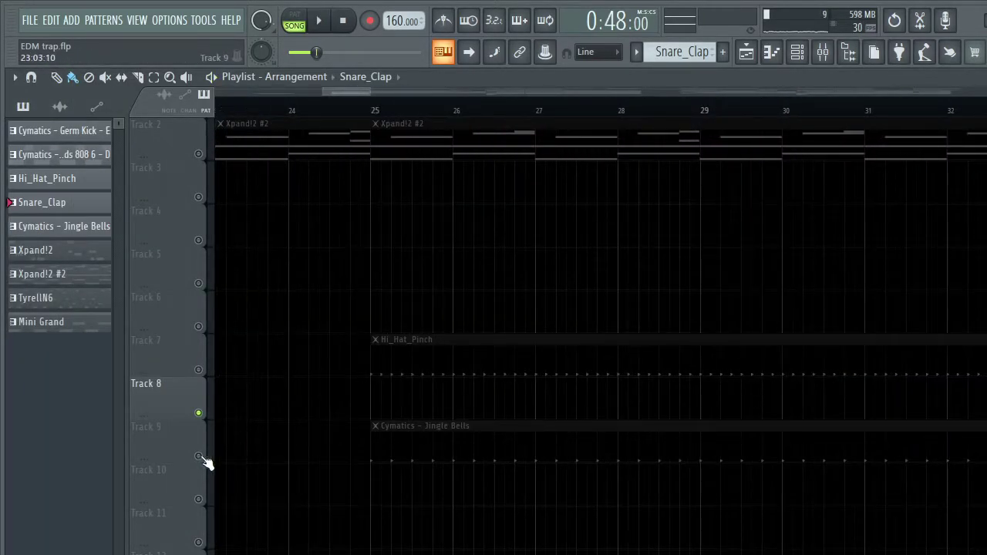
right_click(198, 456)
double_click(403, 458)
key("space")
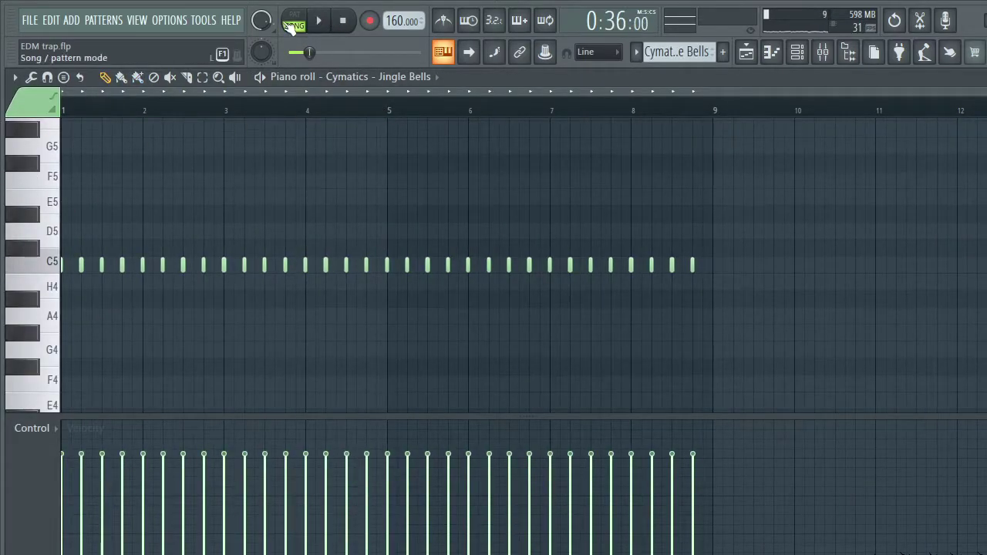
Step: Select the Jingle Bells mixer channel and review its level and Fruity Reeverb 2 effect
left_click(823, 52)
left_click(305, 174)
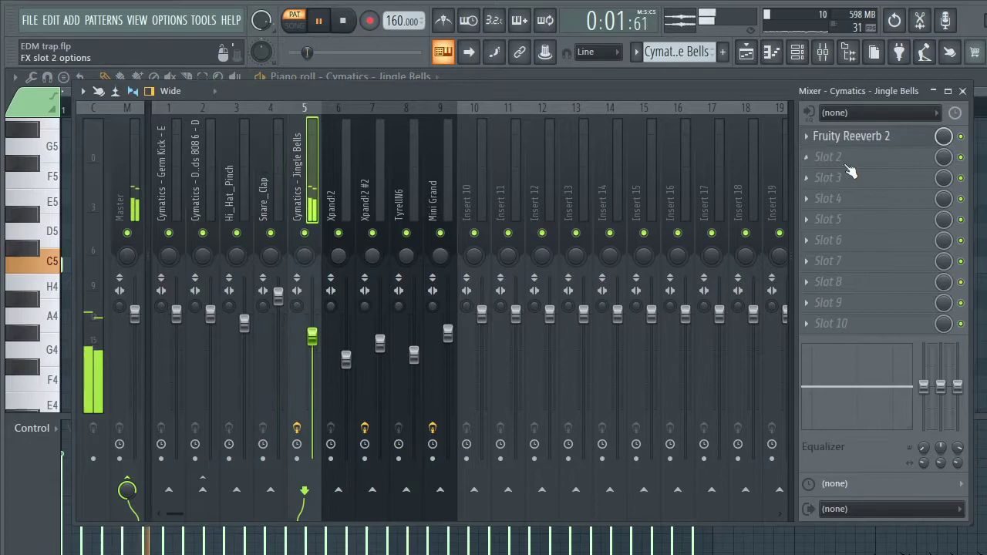
left_click(849, 136)
left_click(849, 136)
left_click(963, 91)
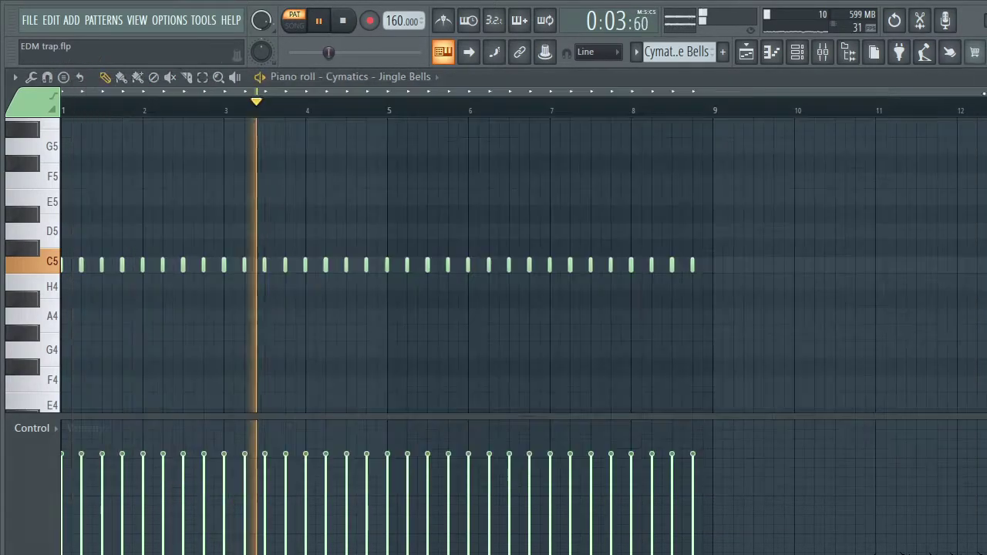
left_click(822, 51)
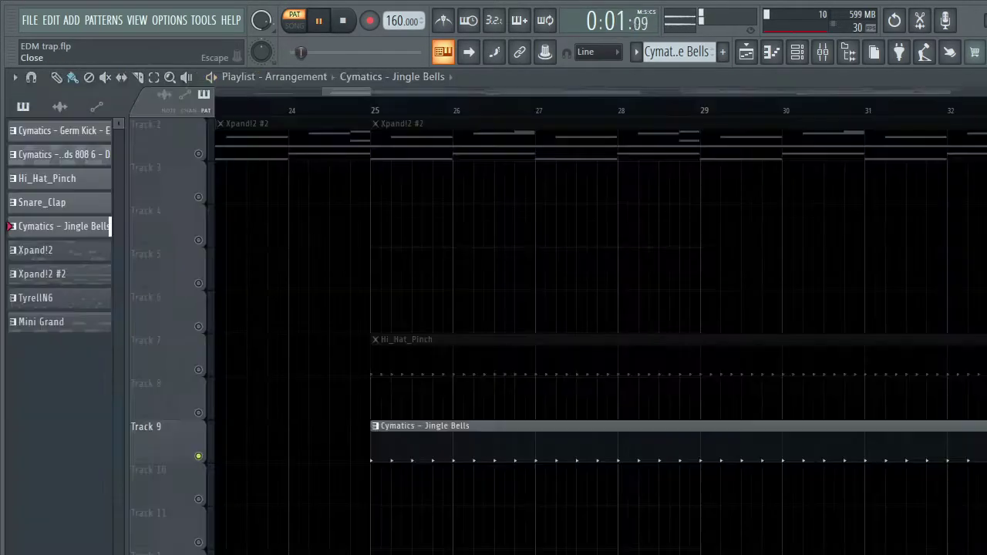
Step: Stop playback, solo playlist track 10 and inspect the Siren audio clip's settings at bar 57
scroll(949, 106, "down", 6)
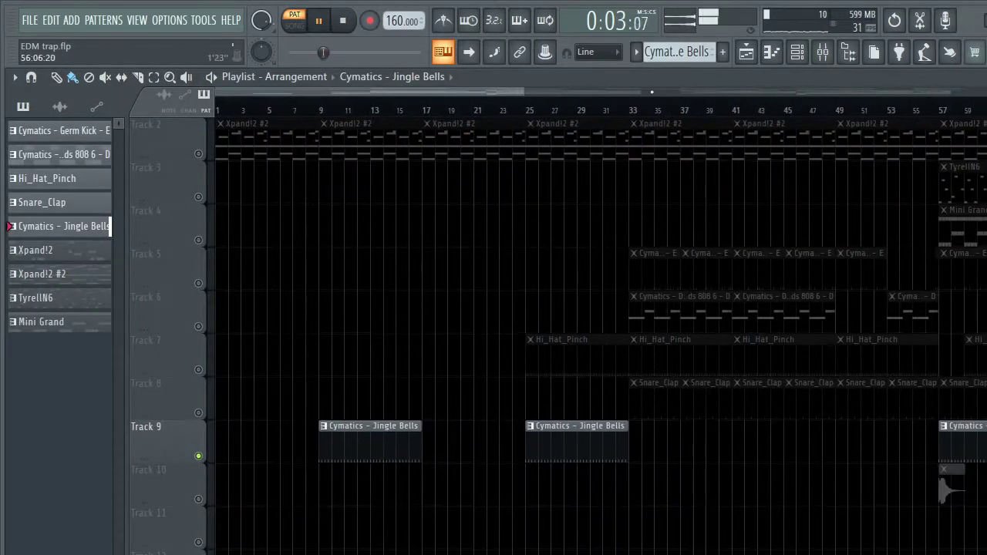
scroll(525, 92, "down", 4)
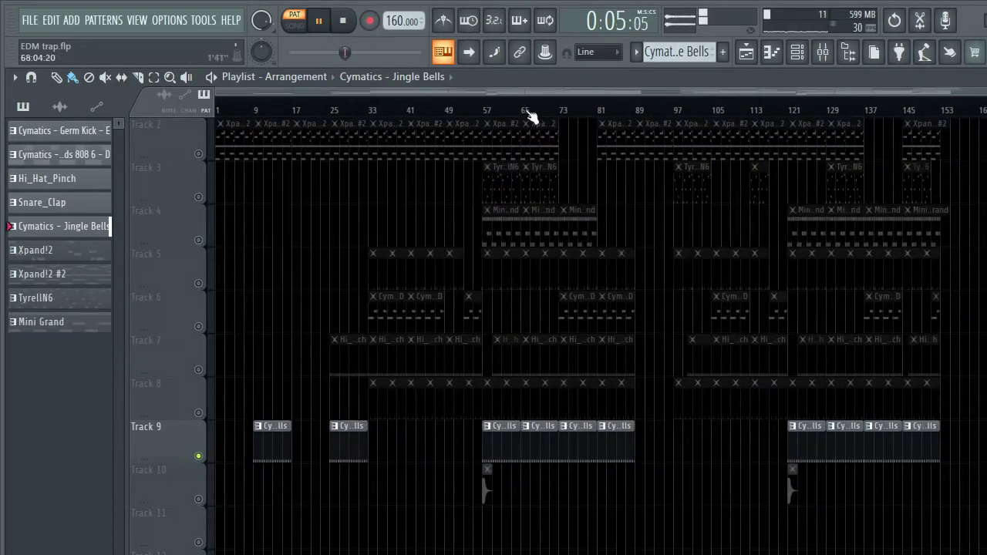
scroll(492, 115, "up", 7)
key("space")
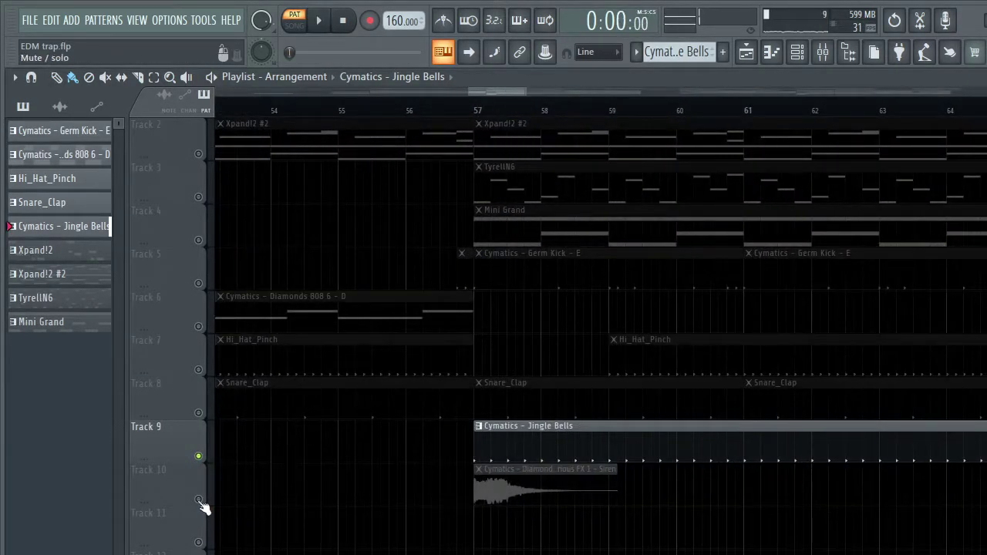
left_click(493, 491)
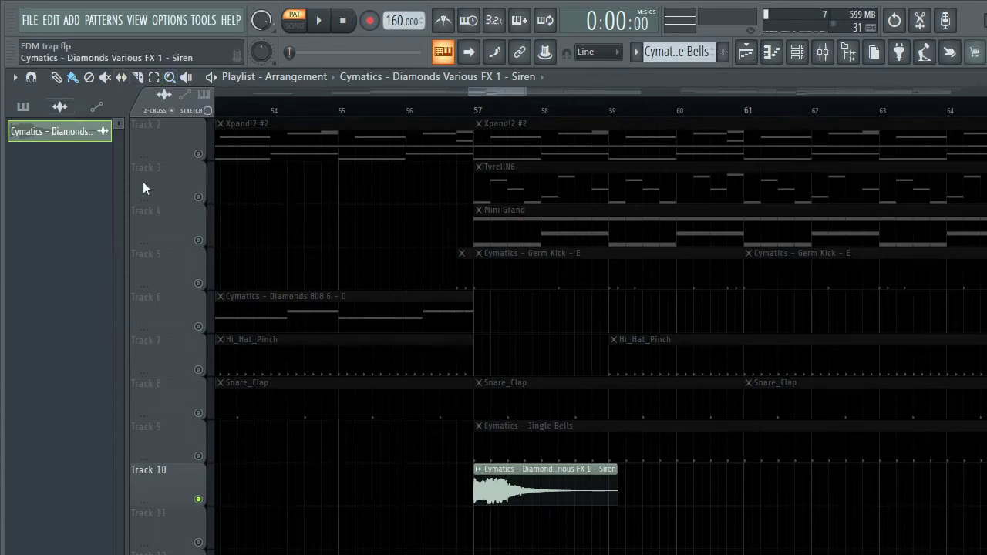
double_click(540, 502)
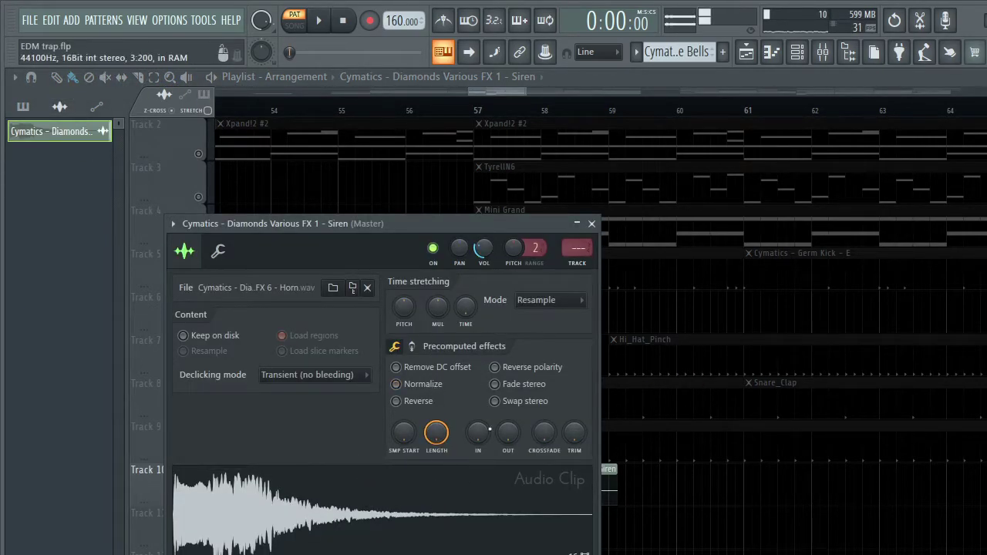
left_click(593, 225)
scroll(640, 115, "down", 7)
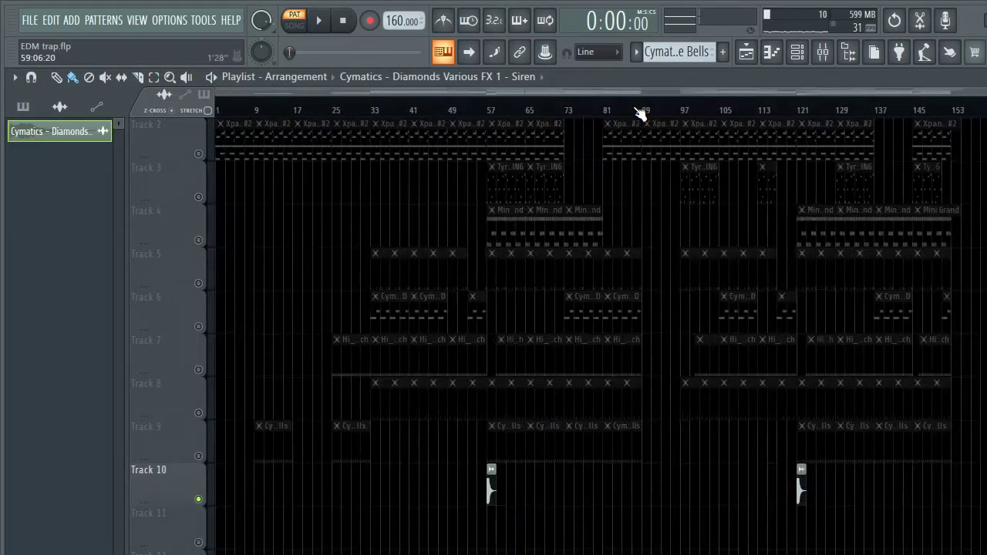
Step: Load Fruity Soft Clipper into the master channel's first effect slot, keeping its default settings
left_click(823, 51)
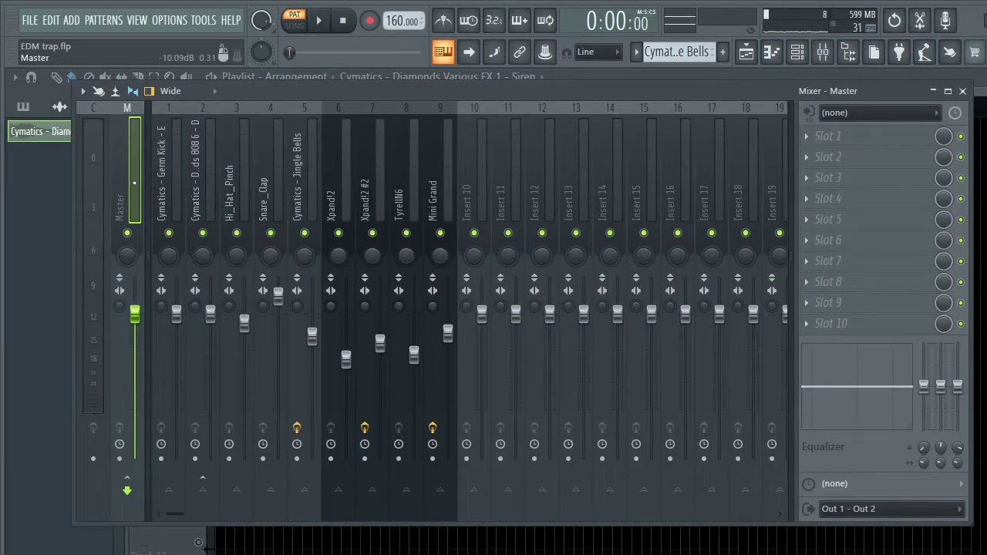
left_click(849, 137)
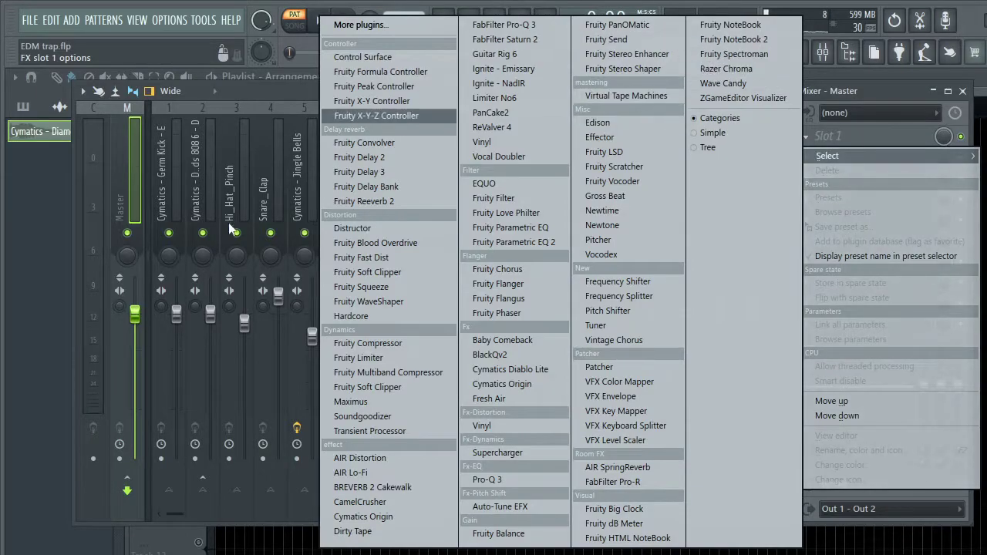
left_click(426, 276)
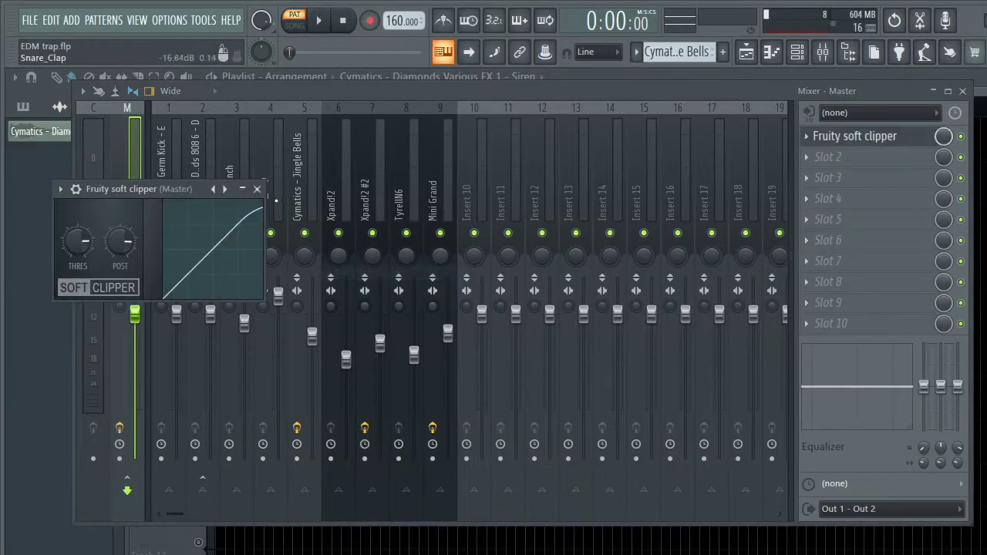
left_click(256, 189)
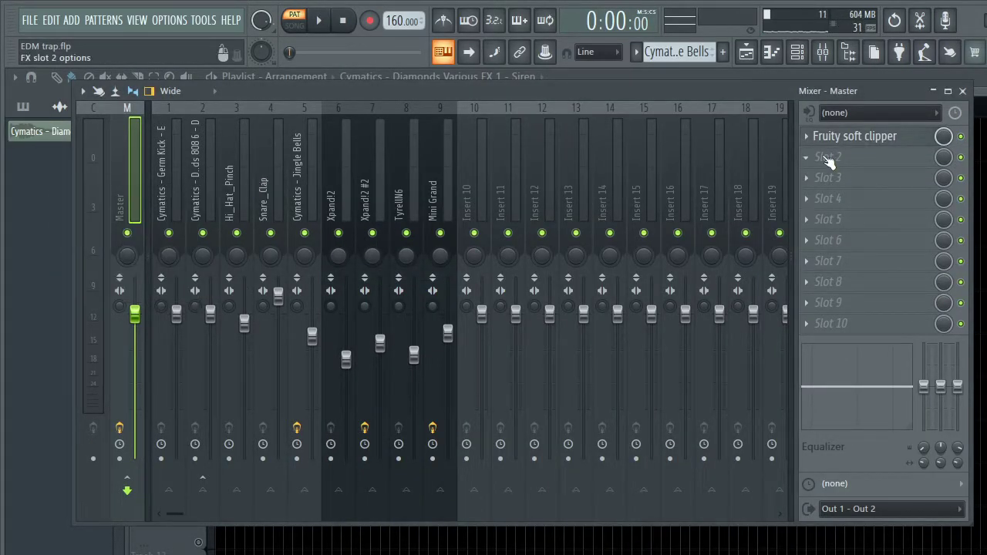
left_click(830, 158)
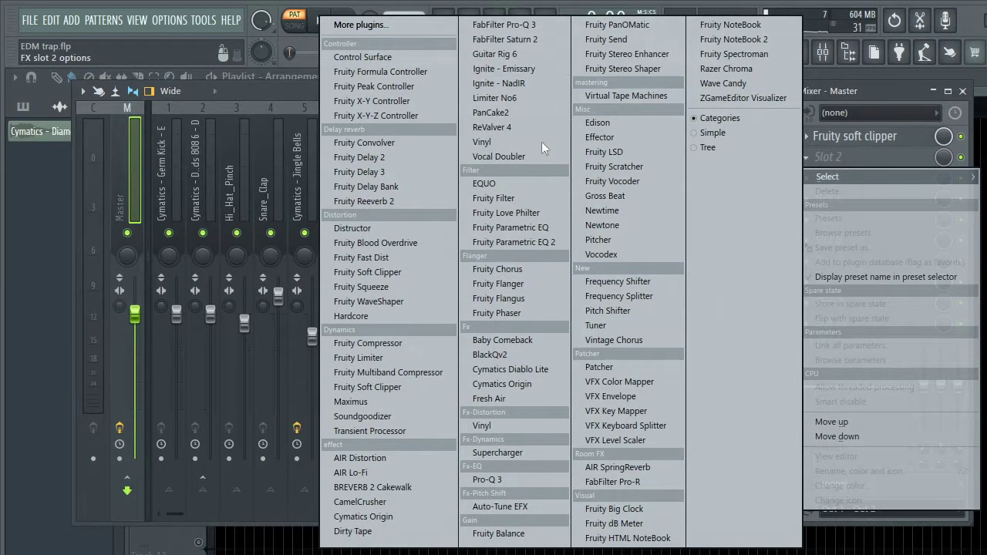
left_click(963, 92)
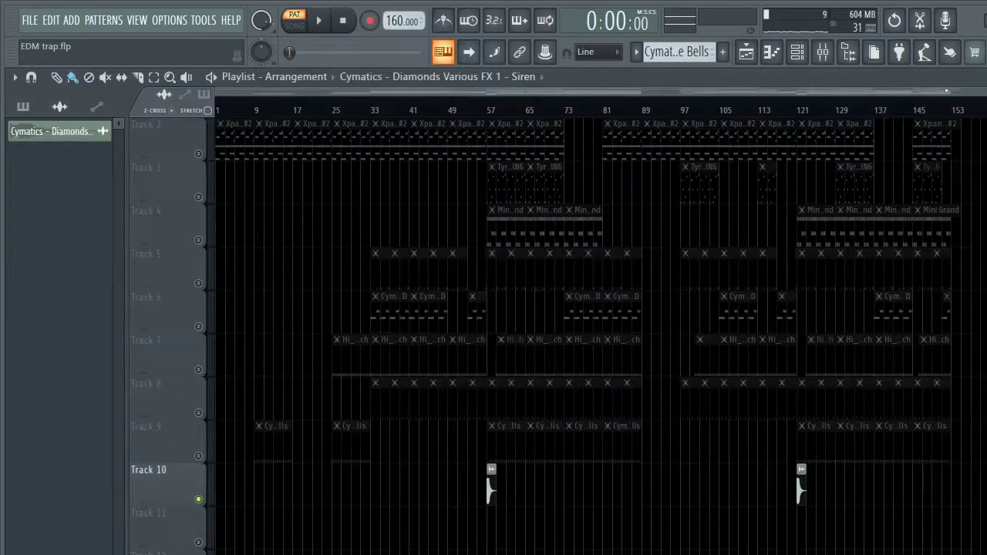
Step: Unsolo track 10 so all tracks sound, switch to song mode and play the arrangement from bar 1
scroll(222, 128, "up", 1)
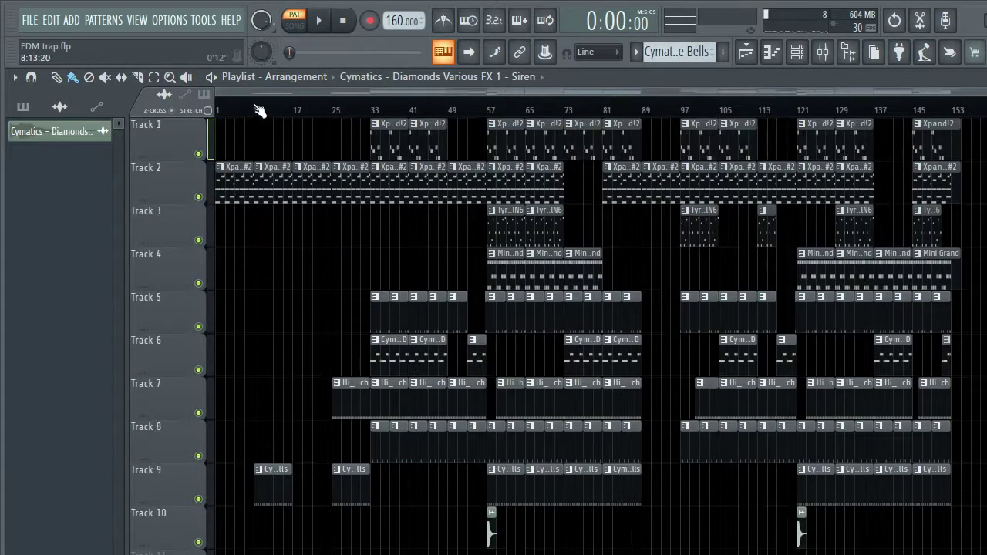
scroll(225, 116, "up", 5)
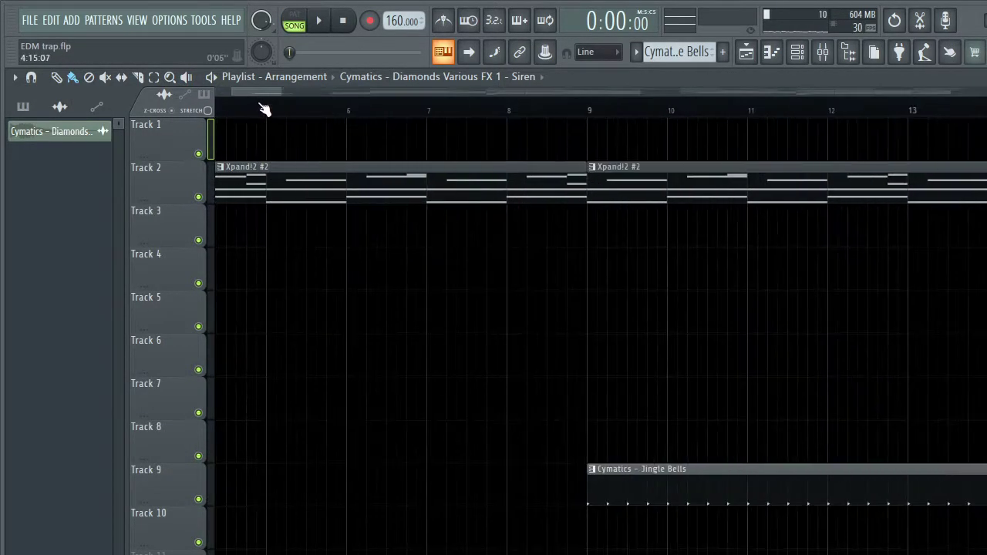
scroll(237, 114, "down", 2)
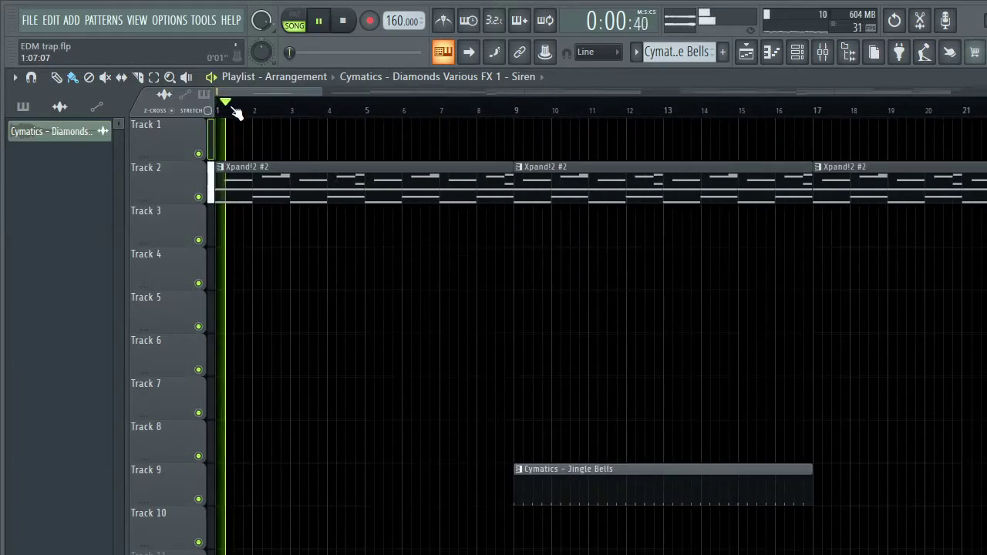
scroll(237, 113, "up", 1)
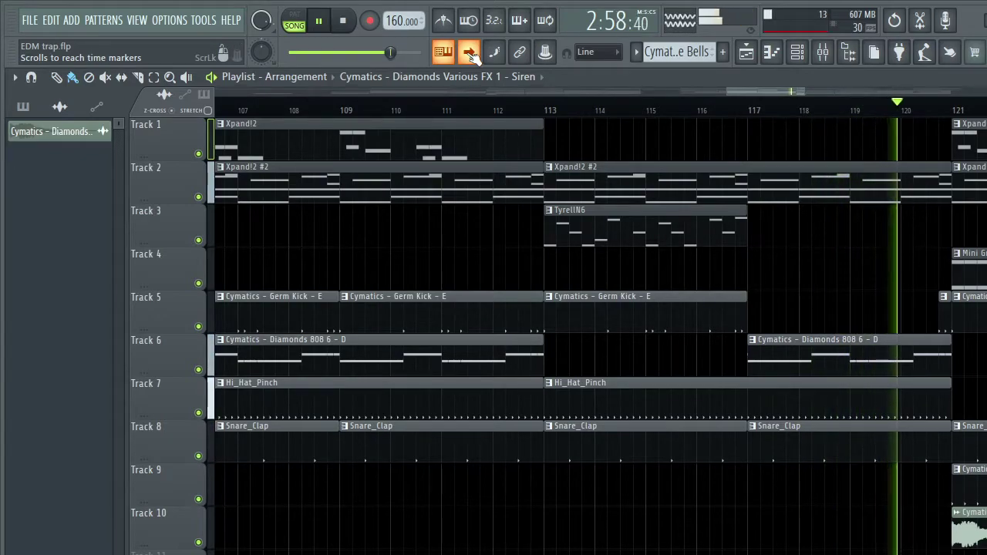
Step: Check the mixer levels and the master channel's soft clipper while the section from bar 121 plays
scroll(472, 124, "down", 8)
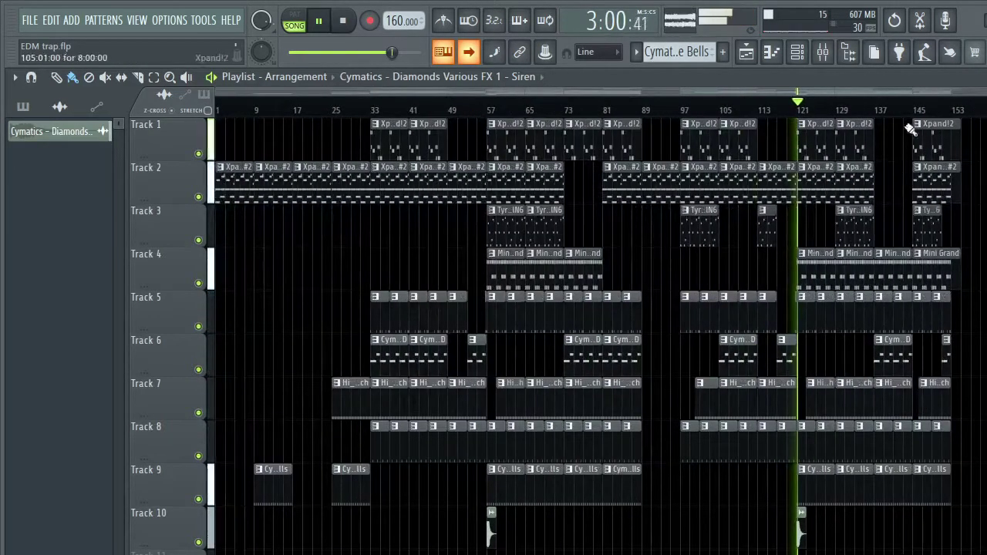
scroll(872, 115, "up", 4)
scroll(870, 115, "down", 4)
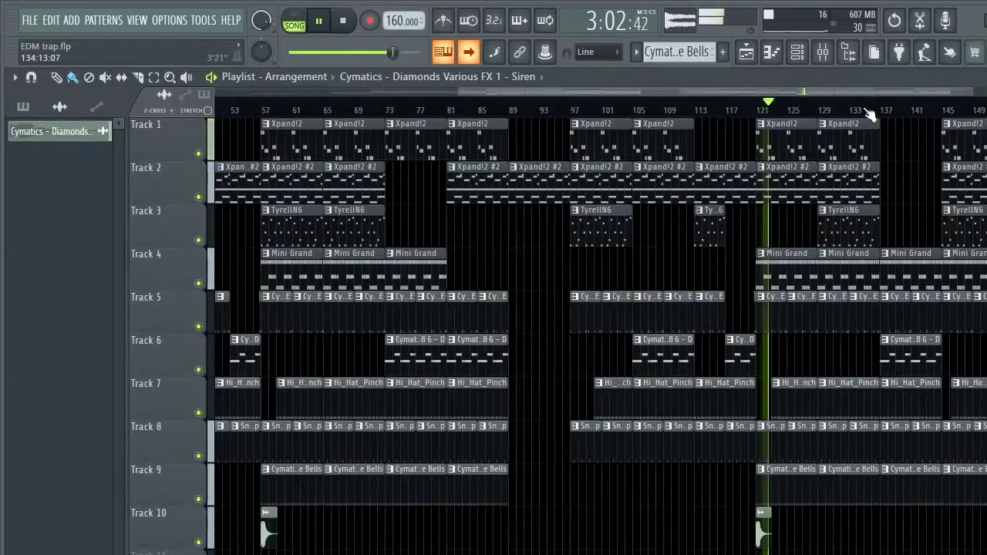
scroll(871, 114, "up", 6)
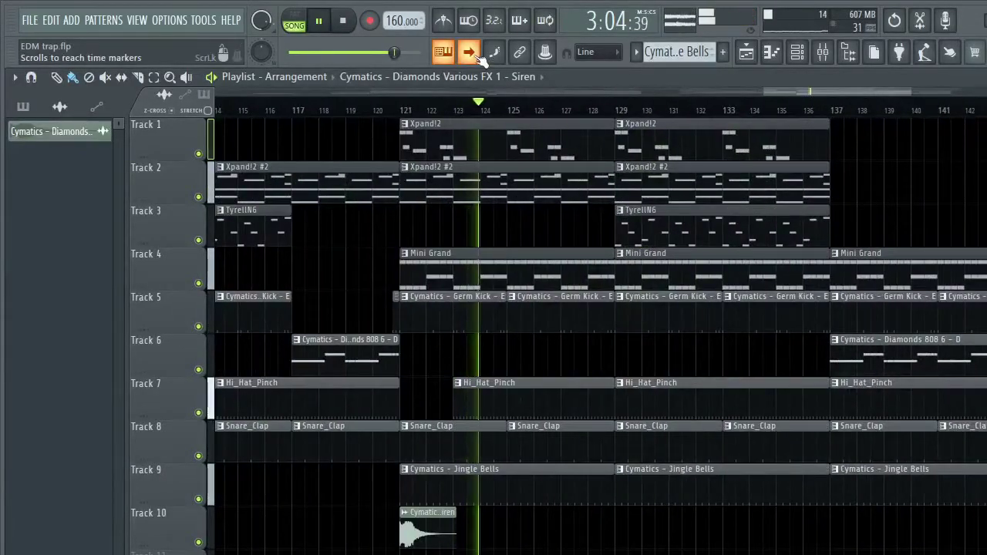
left_click(824, 54)
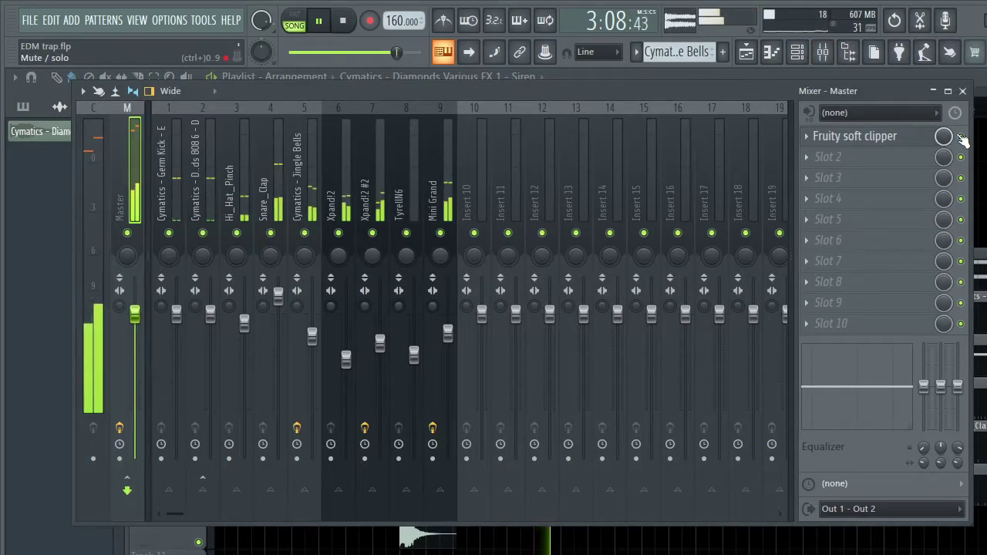
left_click(964, 91)
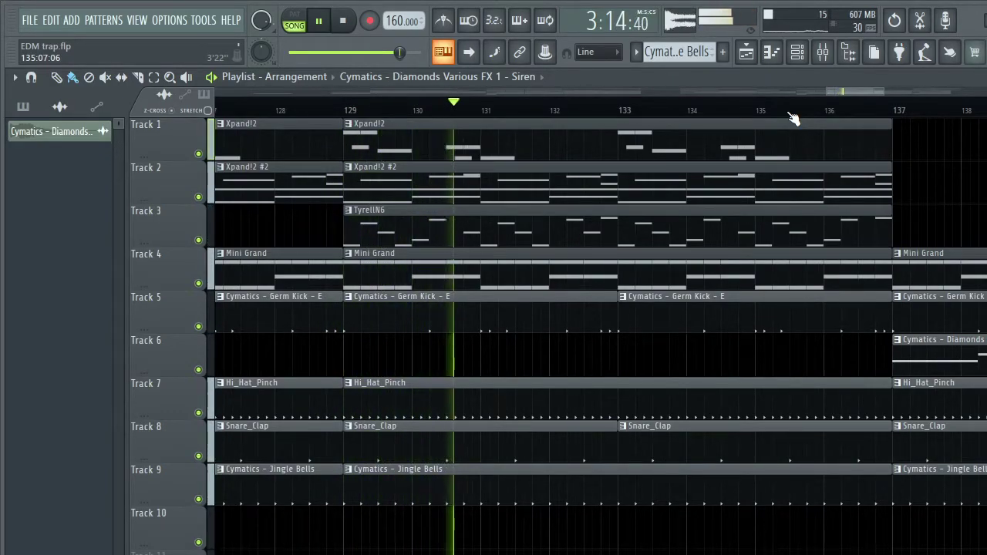
Step: Lower the TyrellN6 mixer channel's volume slightly and pan it 20% left
left_click(825, 53)
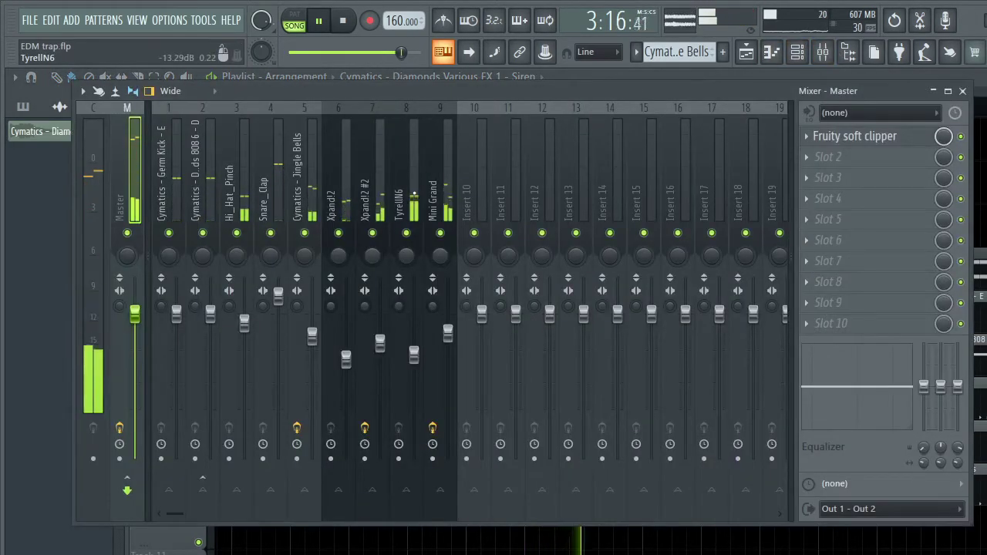
left_click(415, 231)
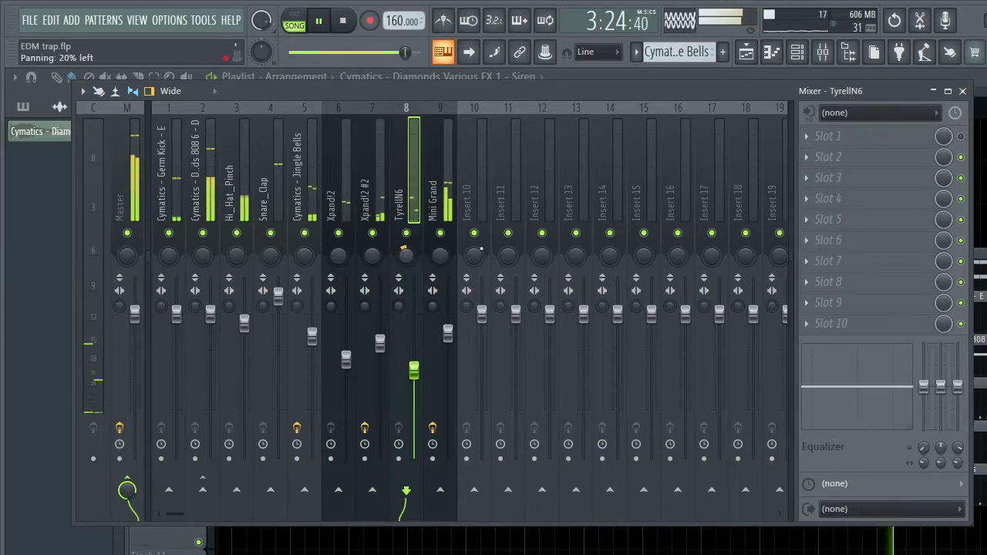
left_click(962, 91)
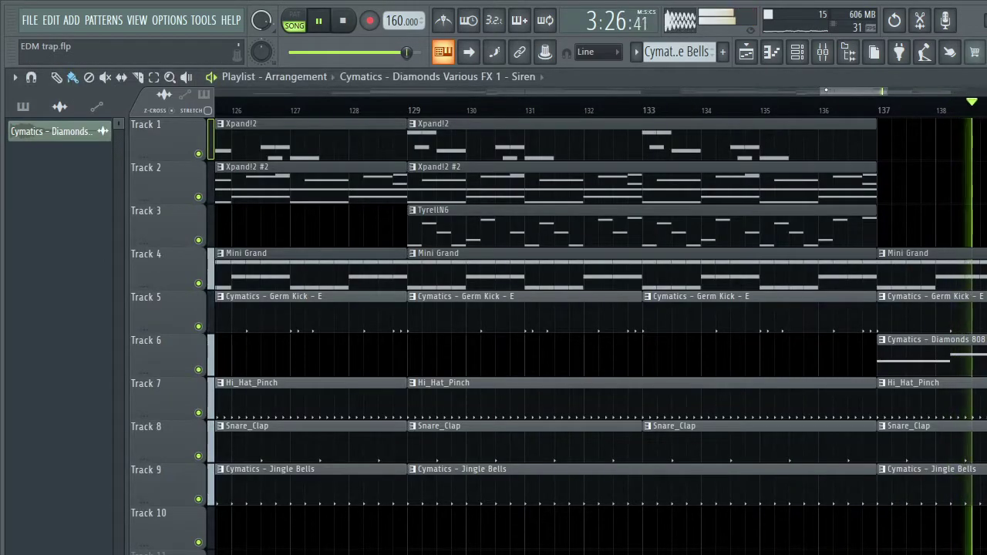
Step: Follow the arrangement's playback past bar 153, stop it and view the whole song
scroll(833, 108, "down", 4)
scroll(949, 114, "up", 5)
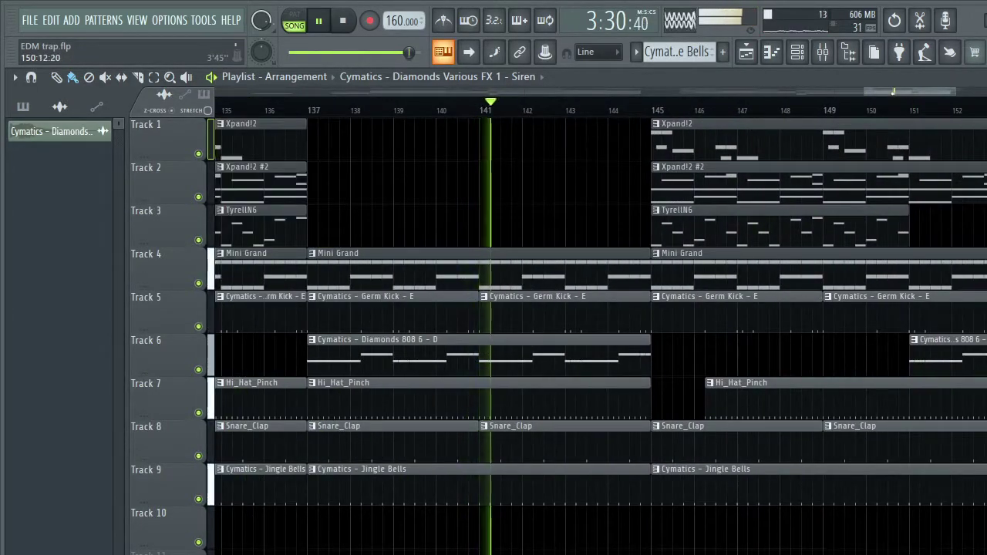
scroll(499, 309, "right", 3)
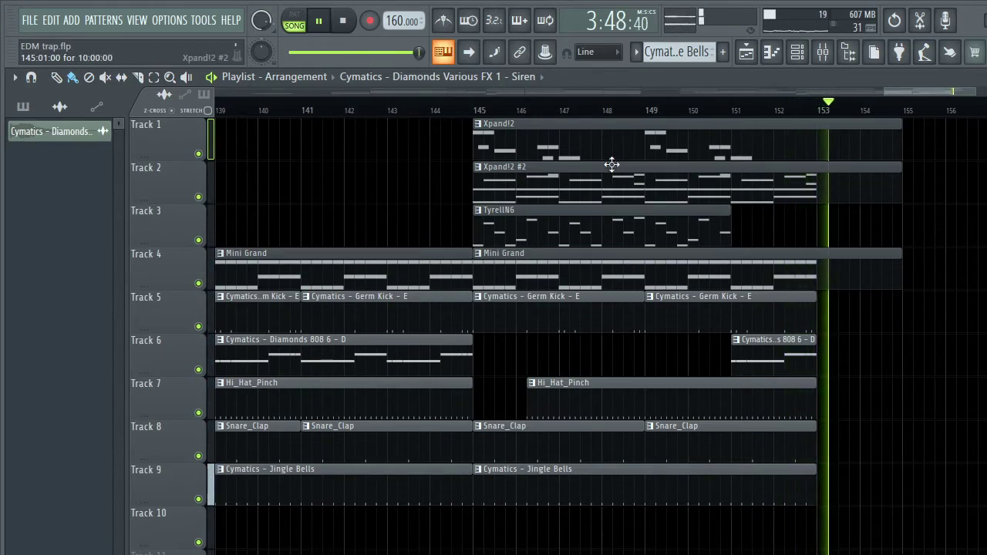
scroll(626, 123, "down", 5)
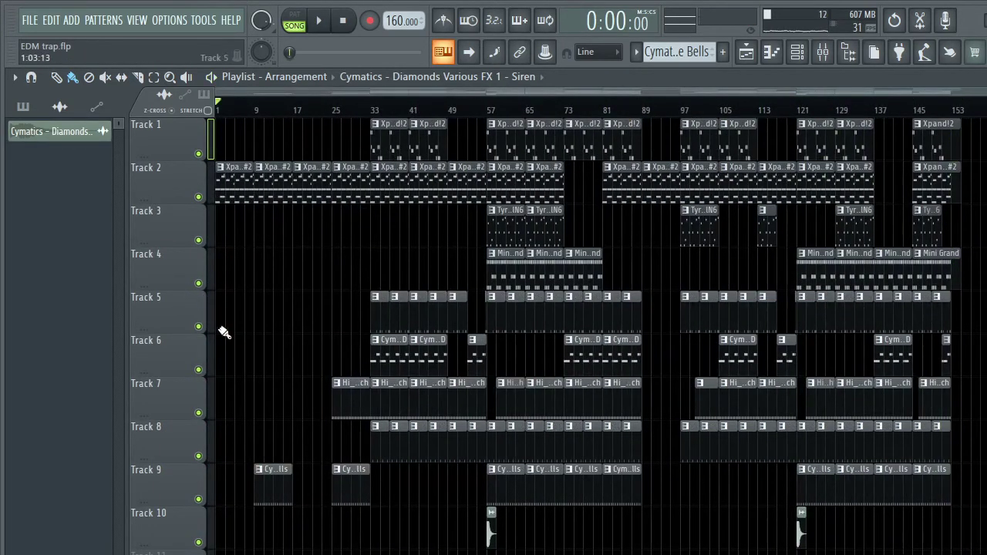